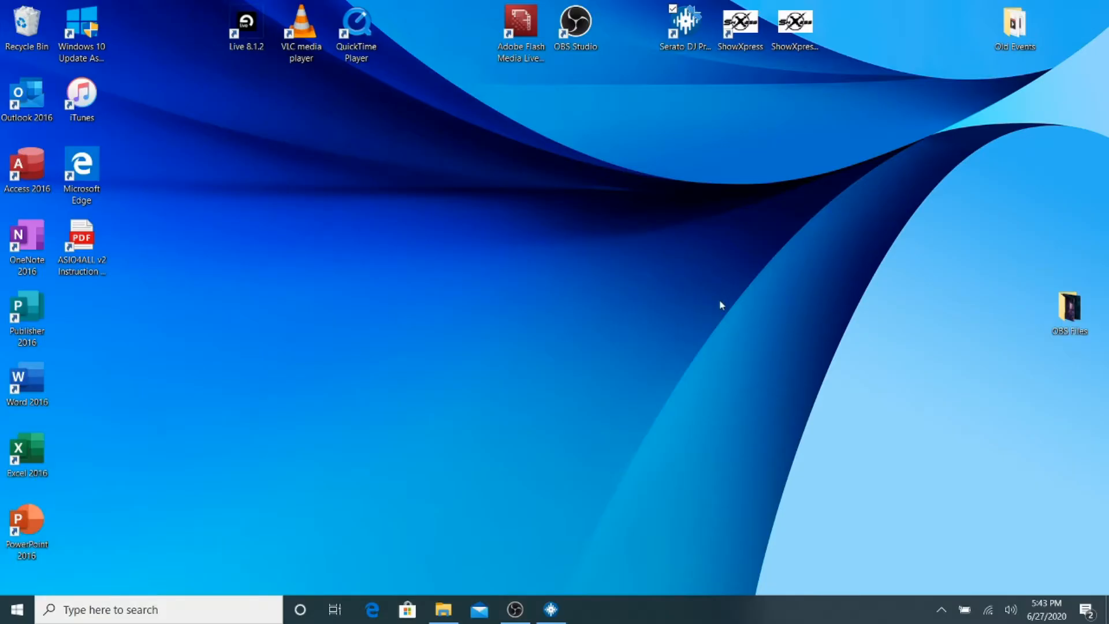
Switch to Serato DJ Pro and add two new crates to the library
{"action": "right_click", "coordinate": [552, 611]}
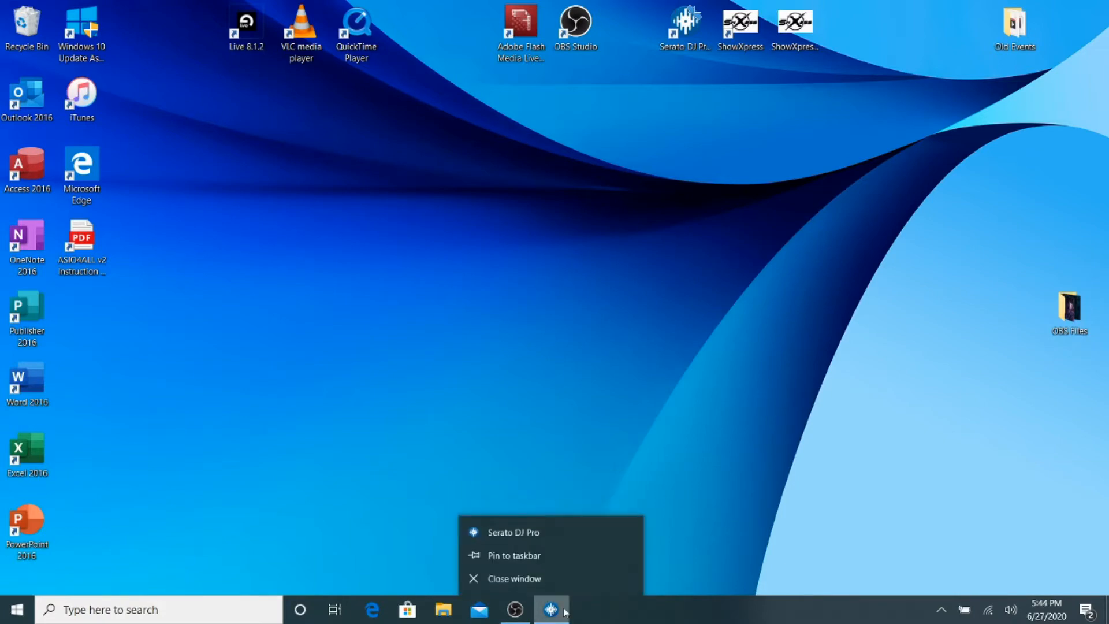
{"action": "left_click", "coordinate": [564, 608]}
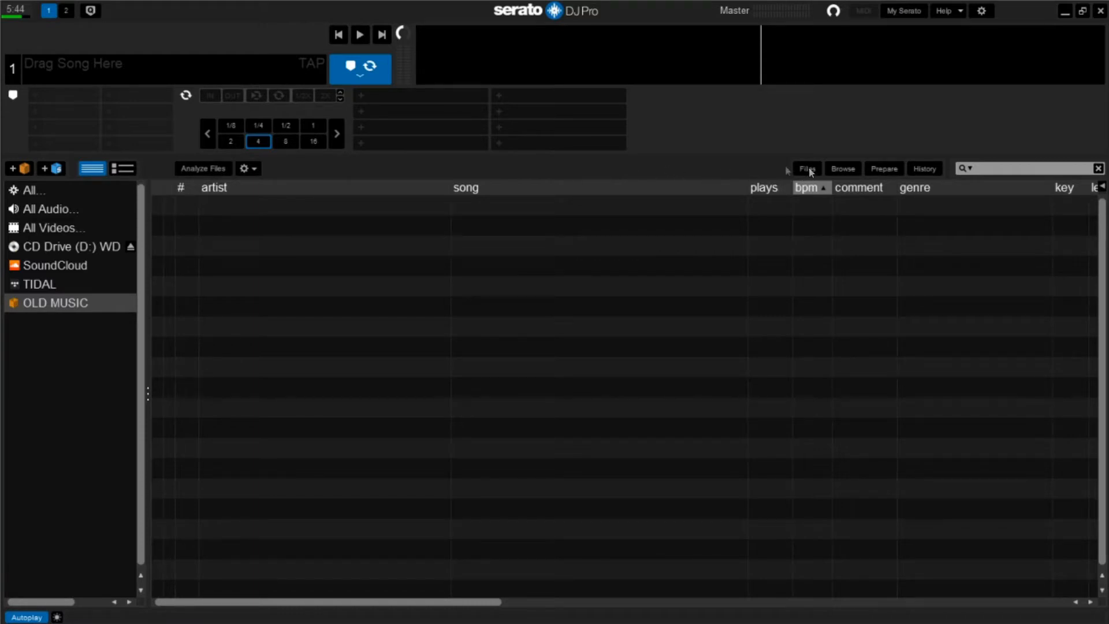
{"action": "left_click", "coordinate": [25, 170]}
{"action": "left_click", "coordinate": [24, 169]}
{"action": "left_click", "coordinate": [40, 327]}
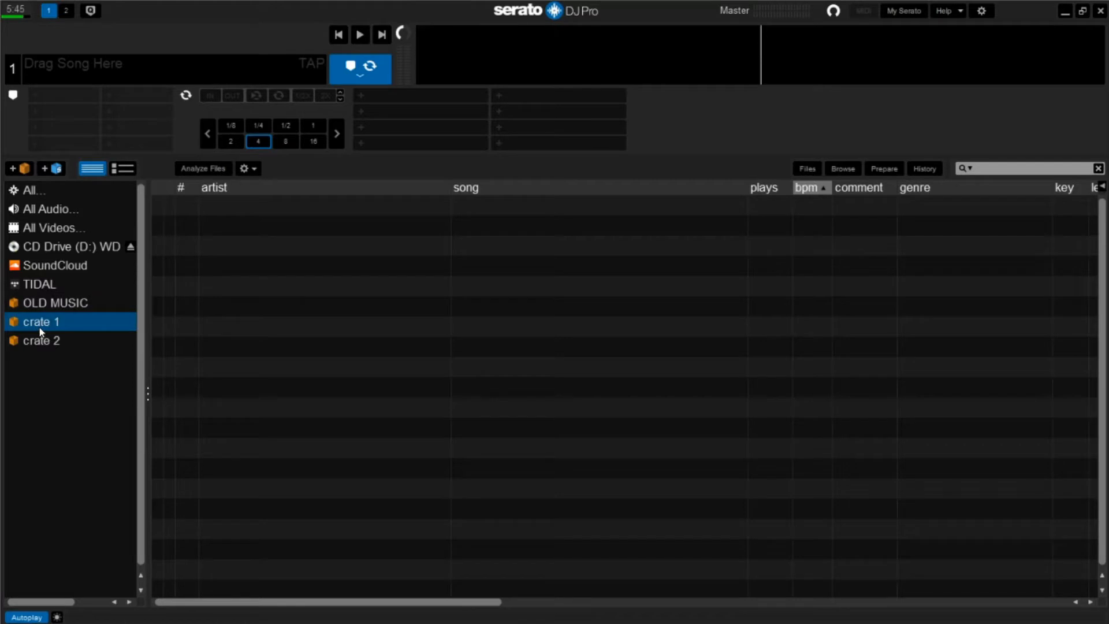
Rename the first new crate, crate 1, as PREVIOUS
{"action": "double_click", "coordinate": [44, 330]}
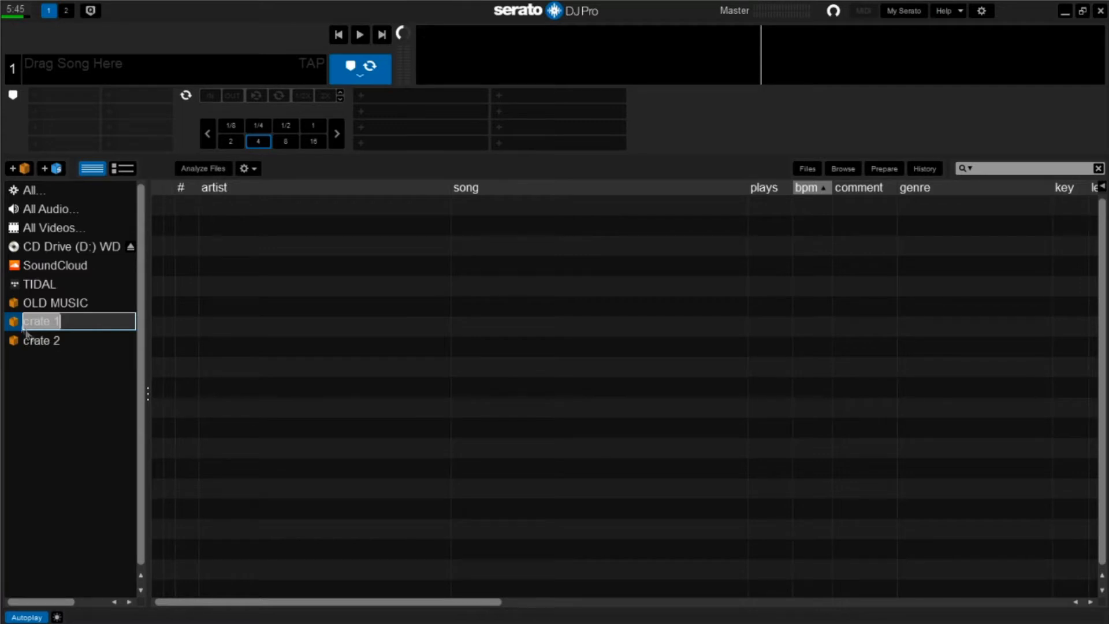
{"action": "left_click", "coordinate": [39, 344]}
{"action": "double_click", "coordinate": [53, 320]}
{"action": "type", "text": "PREVIOUS"}
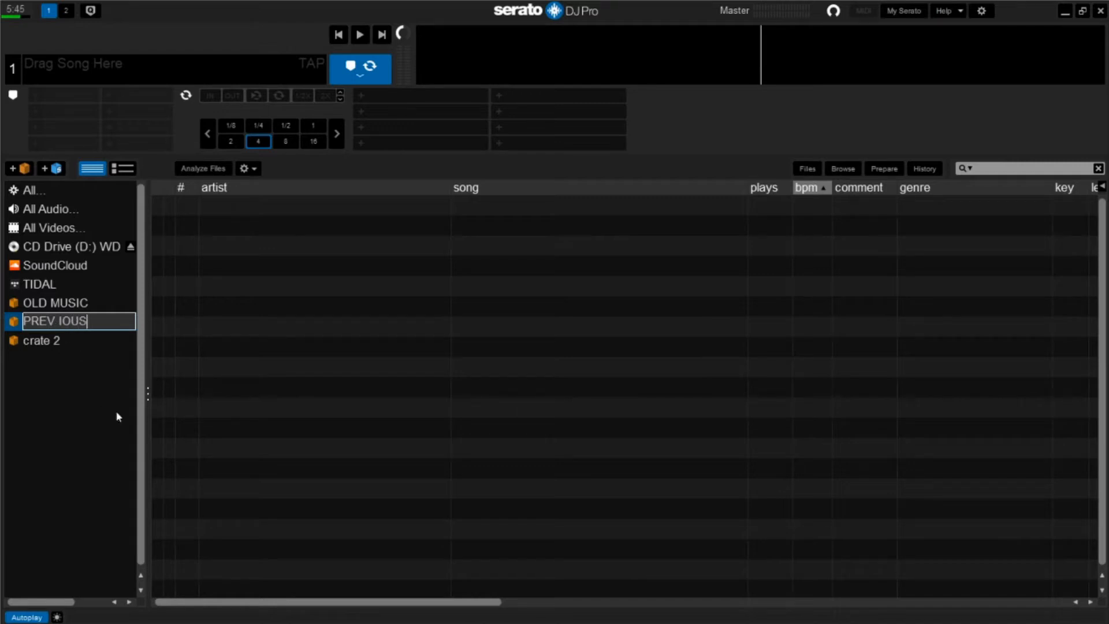
{"action": "key", "text": "Left"}
{"action": "key", "text": "Left"}
{"action": "key", "text": "Left"}
{"action": "key", "text": "Left"}
{"action": "key", "text": "BackSpace"}
{"action": "key", "text": "Return"}
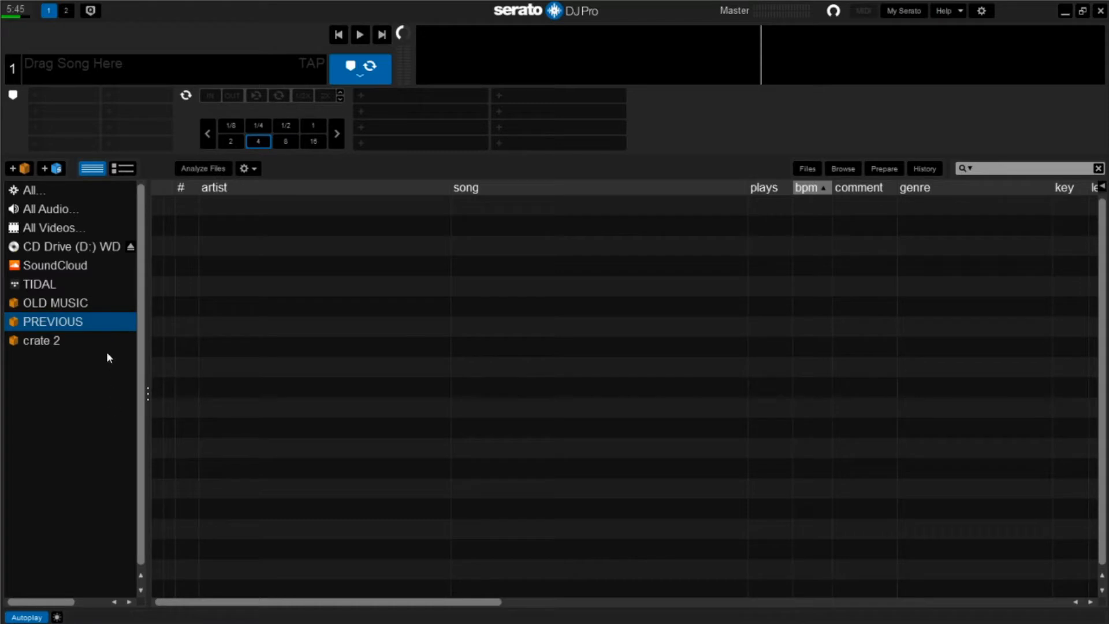
Delete the OLD MUSIC crate and the unused crate 2 from the library
{"action": "left_click", "coordinate": [90, 303]}
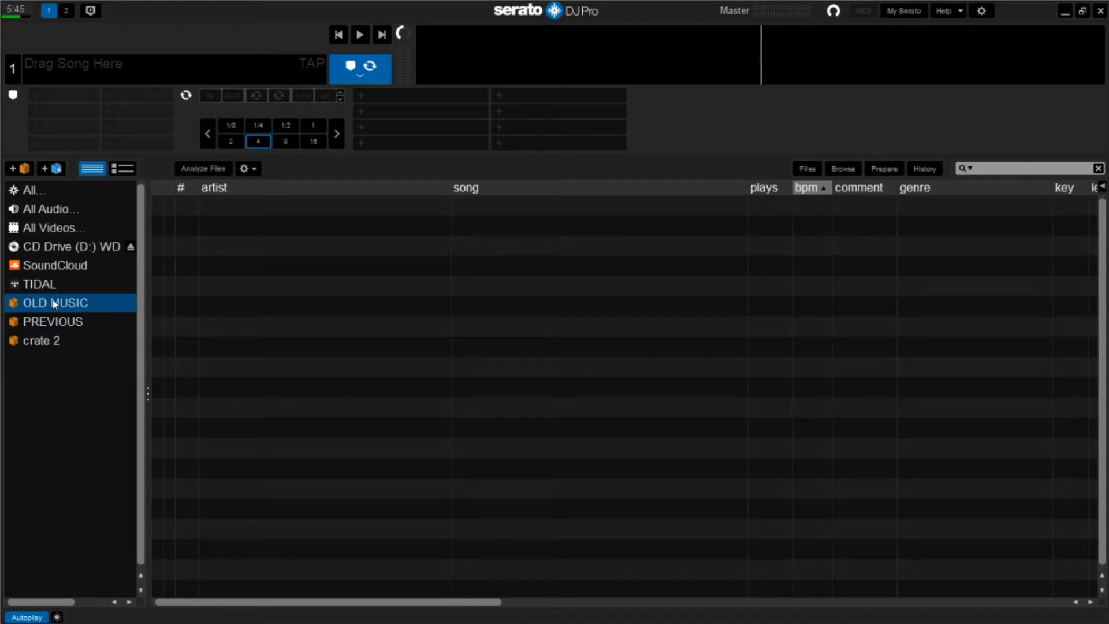
{"action": "key", "text": "Delete"}
{"action": "left_click", "coordinate": [36, 322]}
{"action": "key", "text": "Delete"}
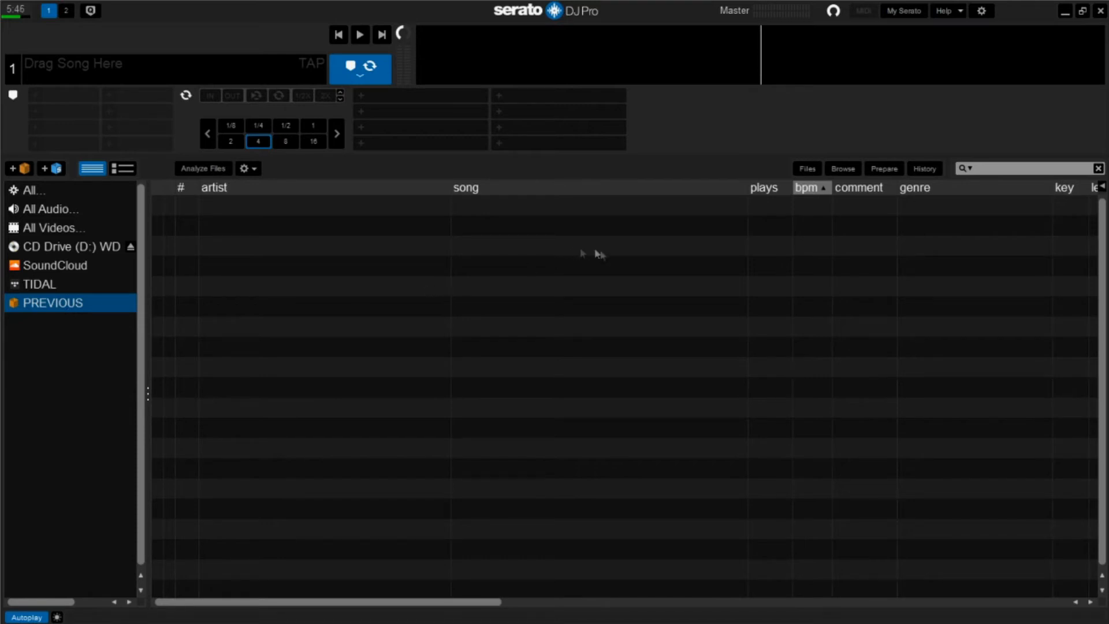
Show the file browser and open the Public Music folder under Users on Local Disk (C:)
{"action": "left_click", "coordinate": [808, 169]}
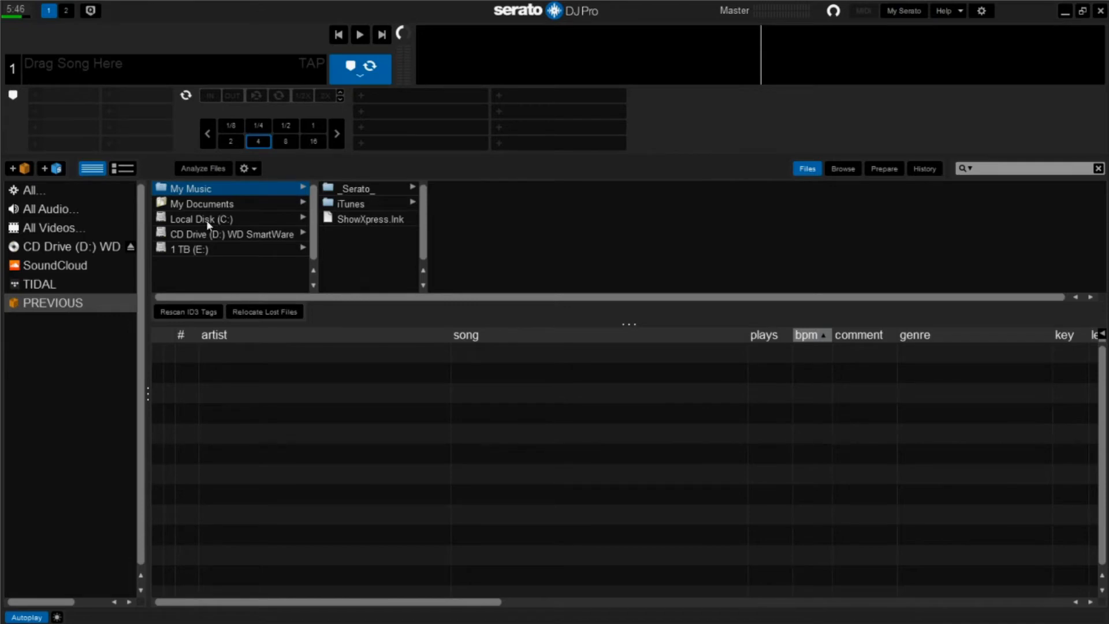
{"action": "left_click", "coordinate": [220, 220]}
{"action": "scroll", "coordinate": [368, 225], "scroll_direction": "down", "scroll_amount": 2}
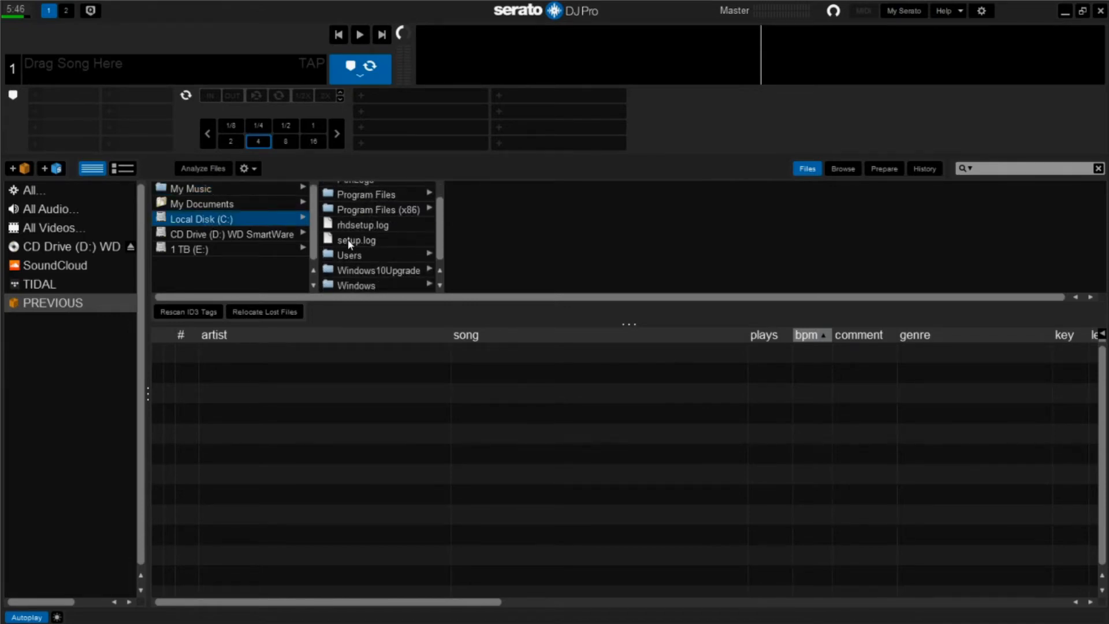
{"action": "left_click", "coordinate": [346, 259]}
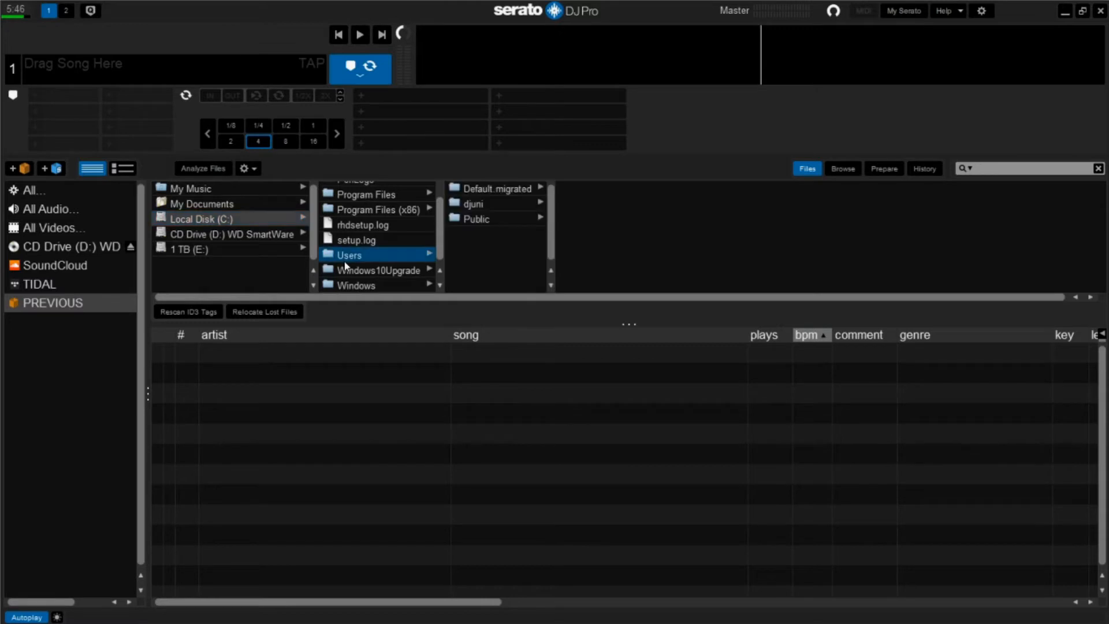
{"action": "left_click", "coordinate": [479, 220]}
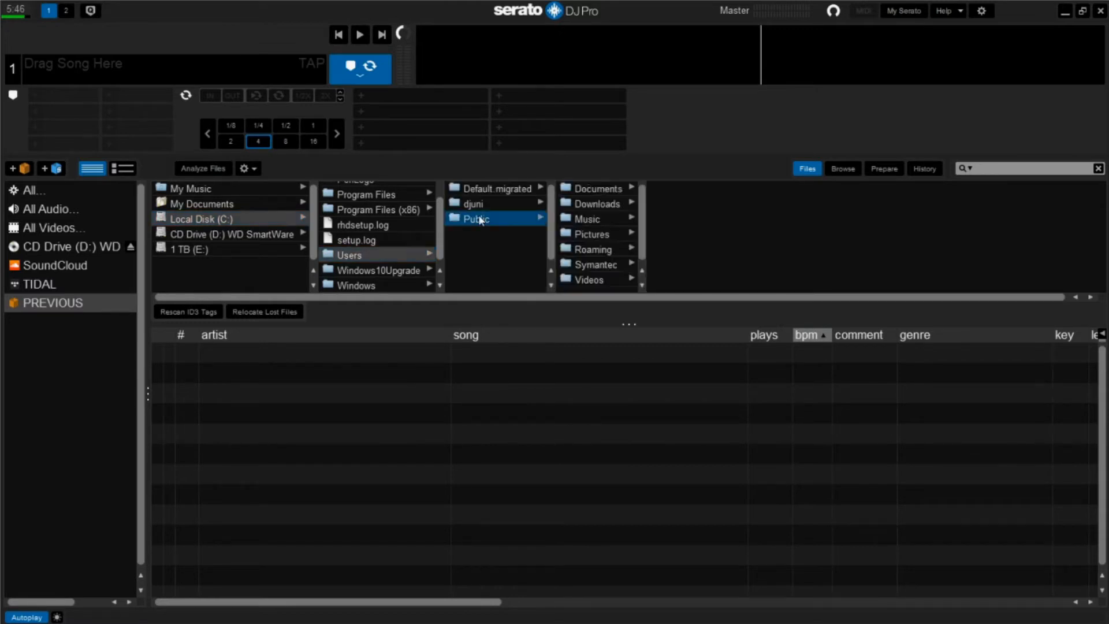
{"action": "left_click", "coordinate": [594, 222]}
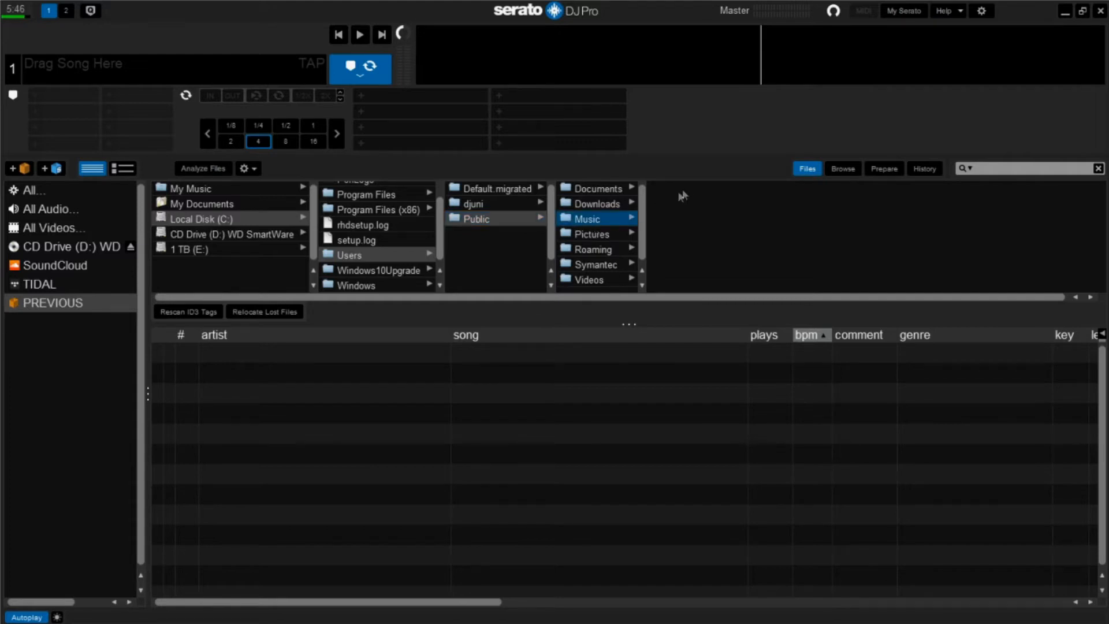
Add the personal user account's Music folder to the PREVIOUS crate and hide the file browser
{"action": "left_click", "coordinate": [488, 204]}
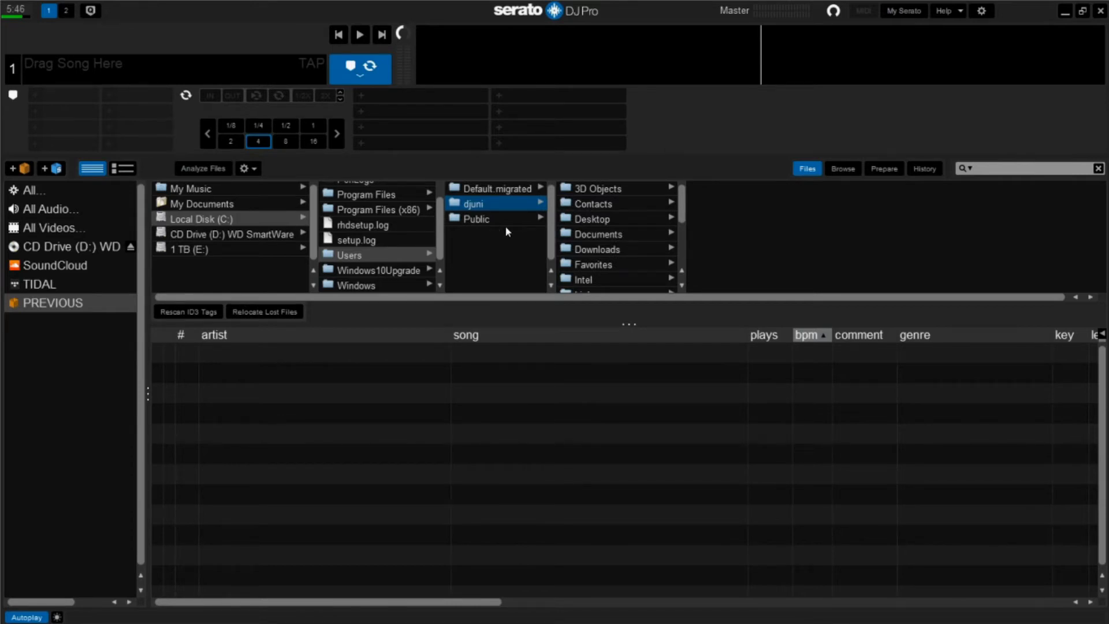
{"action": "scroll", "coordinate": [621, 208], "scroll_direction": "down", "scroll_amount": 3}
{"action": "scroll", "coordinate": [621, 207], "scroll_direction": "down", "scroll_amount": 3}
{"action": "left_click", "coordinate": [612, 205]}
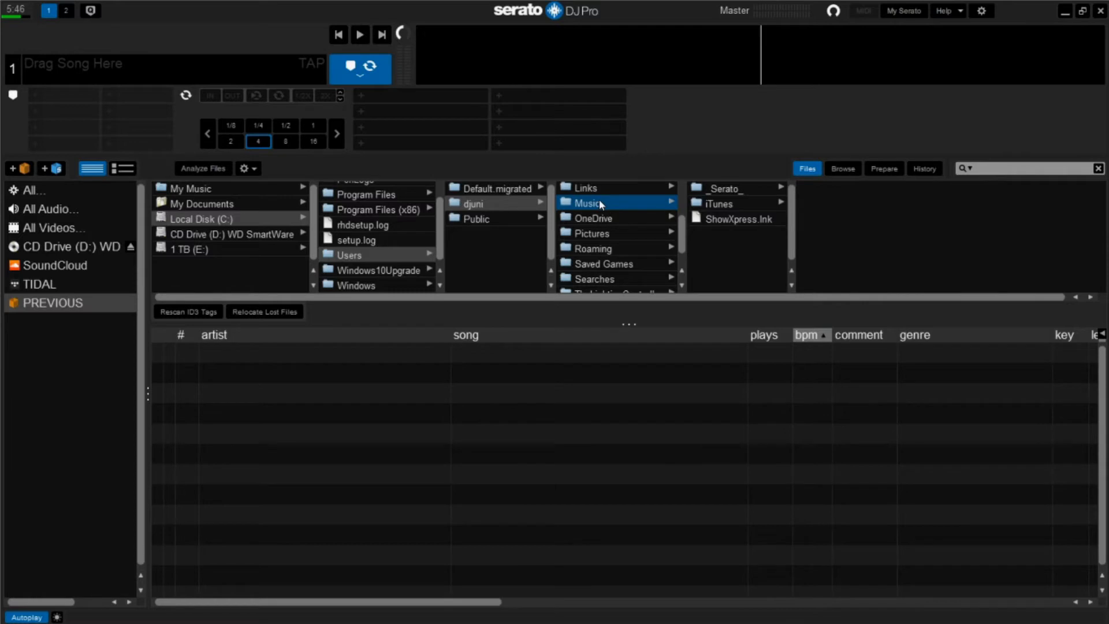
{"action": "left_click_drag", "start_coordinate": [599, 203], "coordinate": [536, 439]}
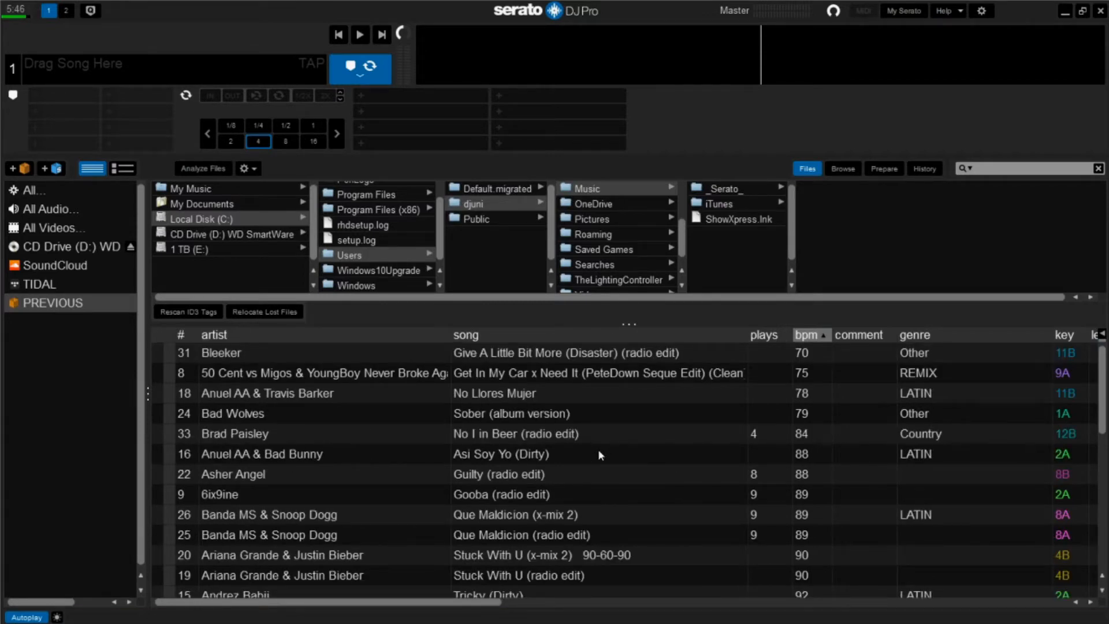
{"action": "left_click", "coordinate": [806, 168]}
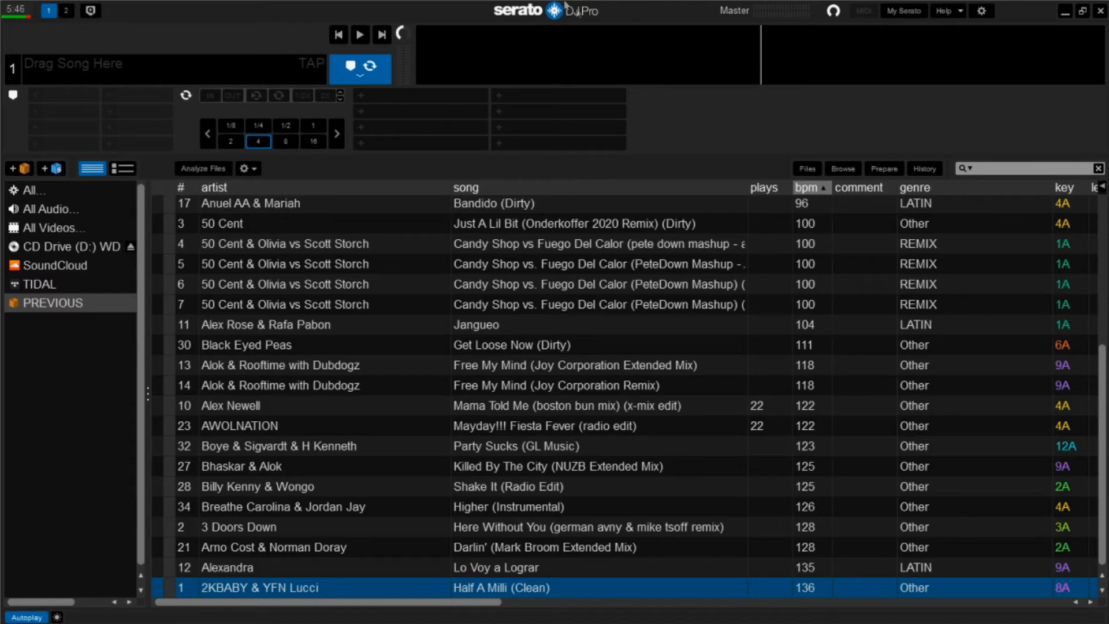
Restore the Serato DJ Pro window from maximized and shift it aside to uncover the desktop's Old Events folder
{"action": "left_click", "coordinate": [1083, 16]}
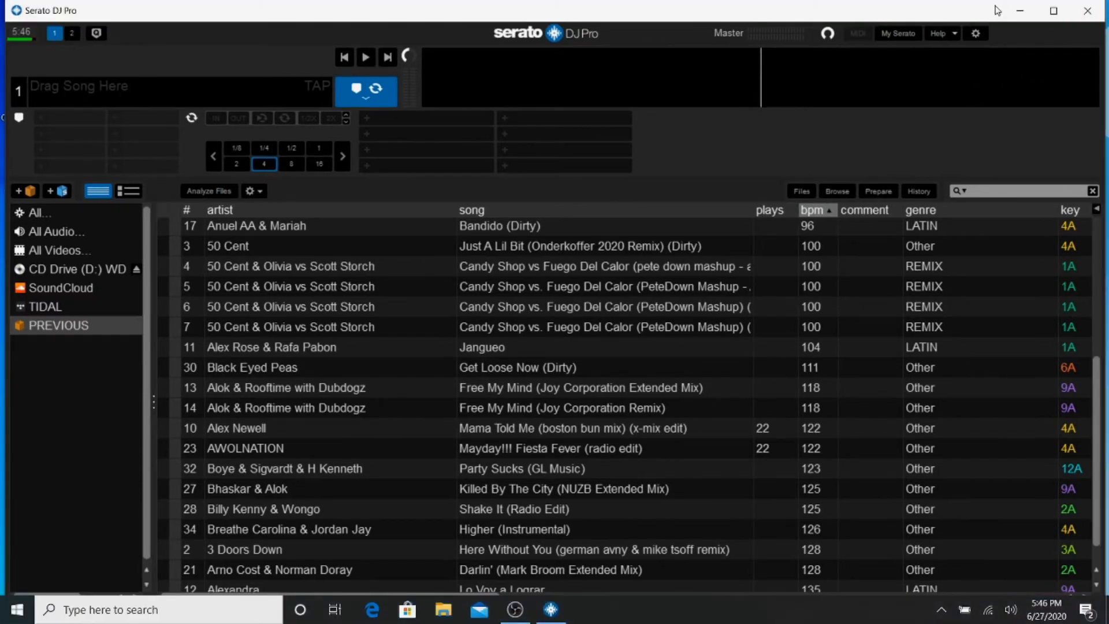
{"action": "left_click_drag", "start_coordinate": [992, 12], "coordinate": [788, 0]}
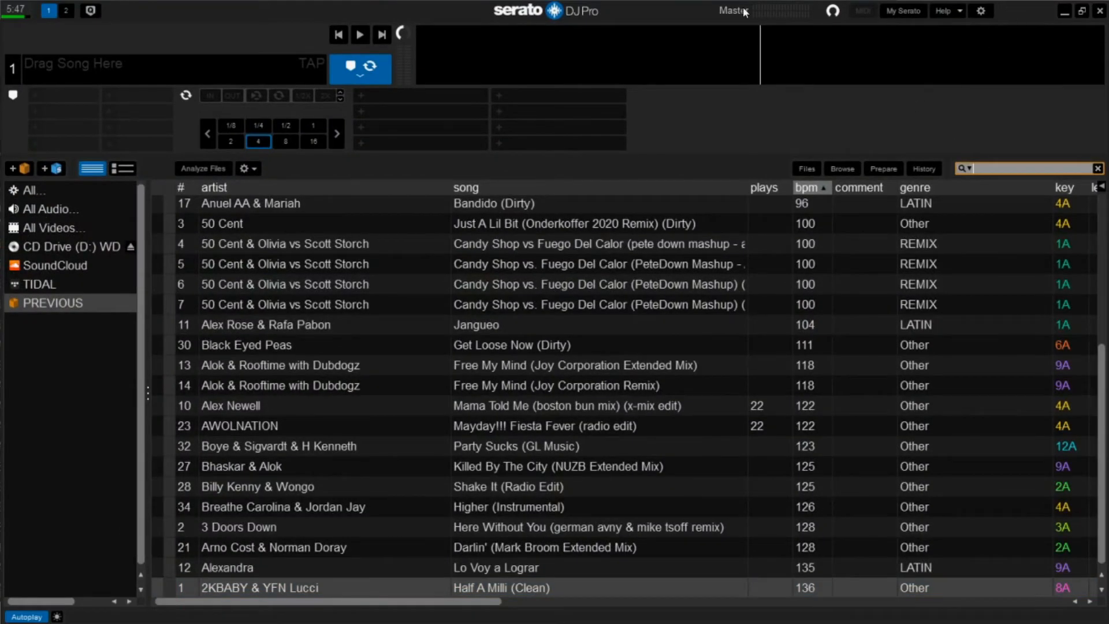
{"action": "left_click", "coordinate": [1084, 10]}
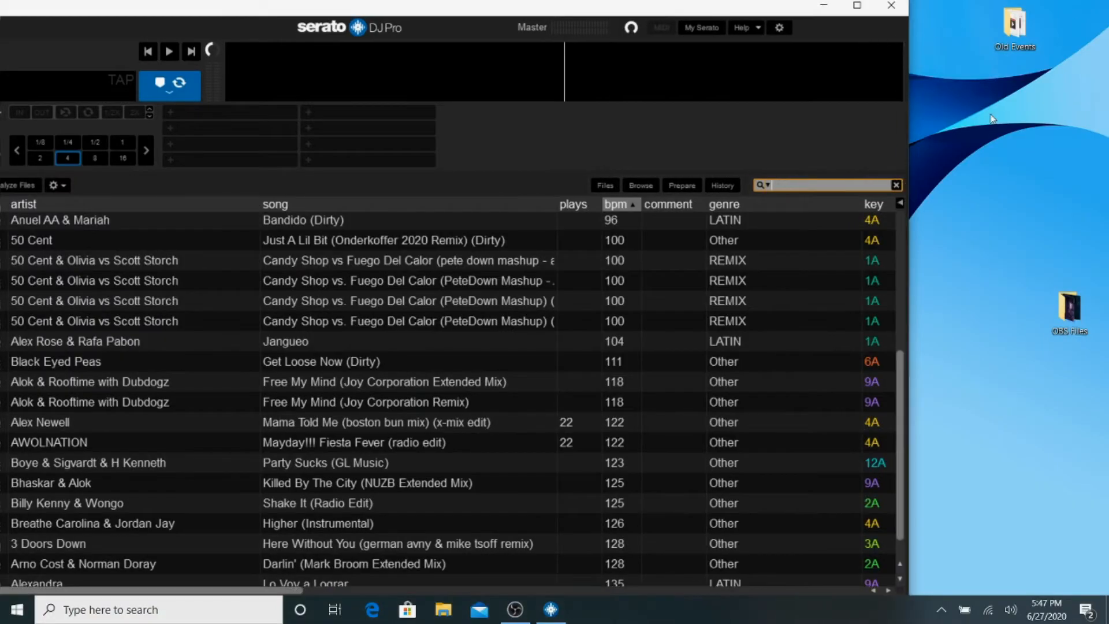
Open the desktop's Old Events folder in File Explorer and switch that window to the 1 TB (E:) drive
{"action": "double_click", "coordinate": [1015, 37]}
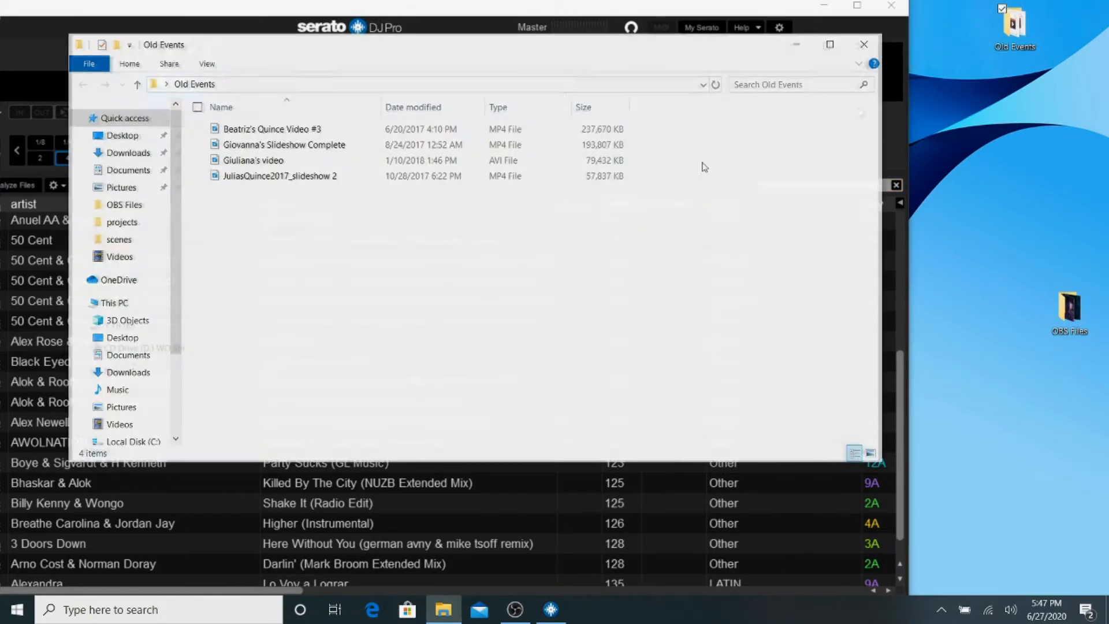
{"action": "left_click", "coordinate": [465, 84]}
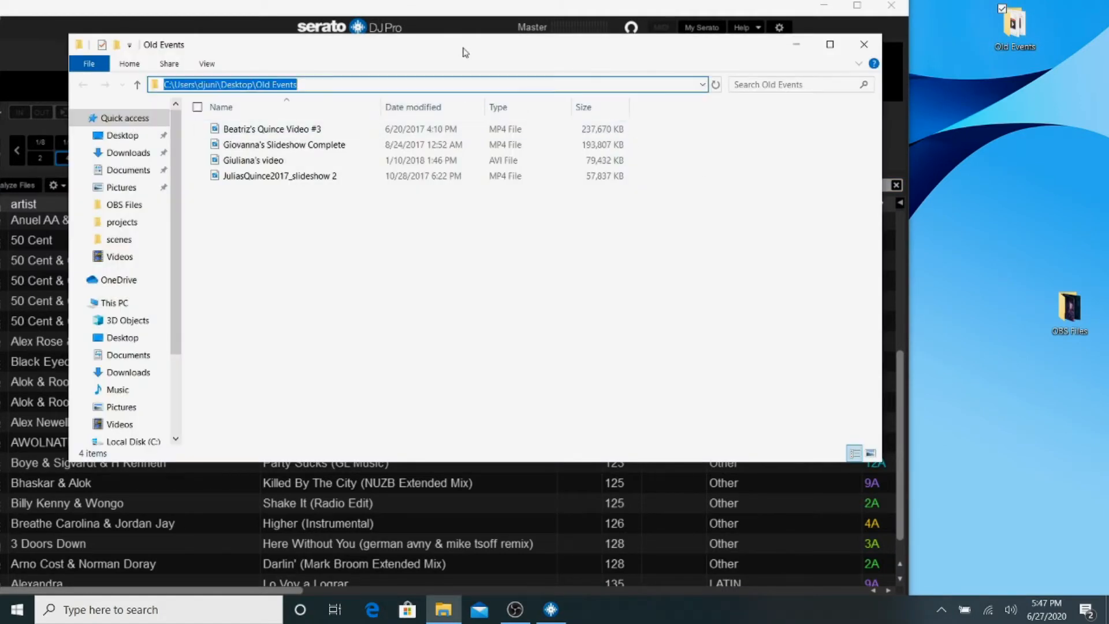
{"action": "left_click_drag", "start_coordinate": [382, 49], "coordinate": [772, 133]}
{"action": "scroll", "coordinate": [531, 349], "scroll_direction": "down", "scroll_amount": 2}
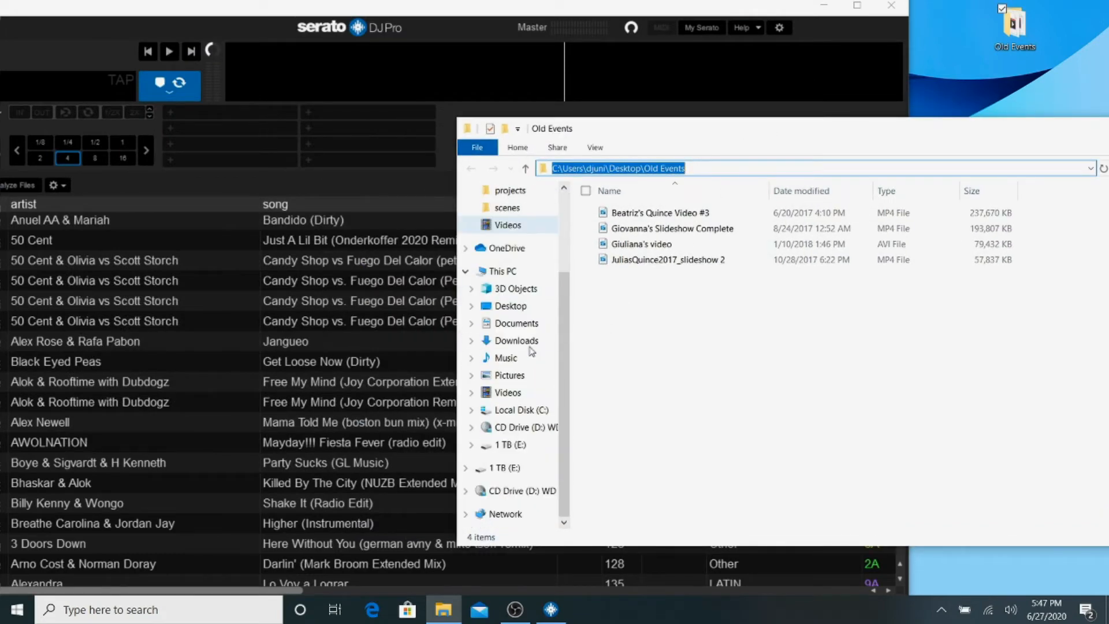
{"action": "left_click", "coordinate": [500, 450]}
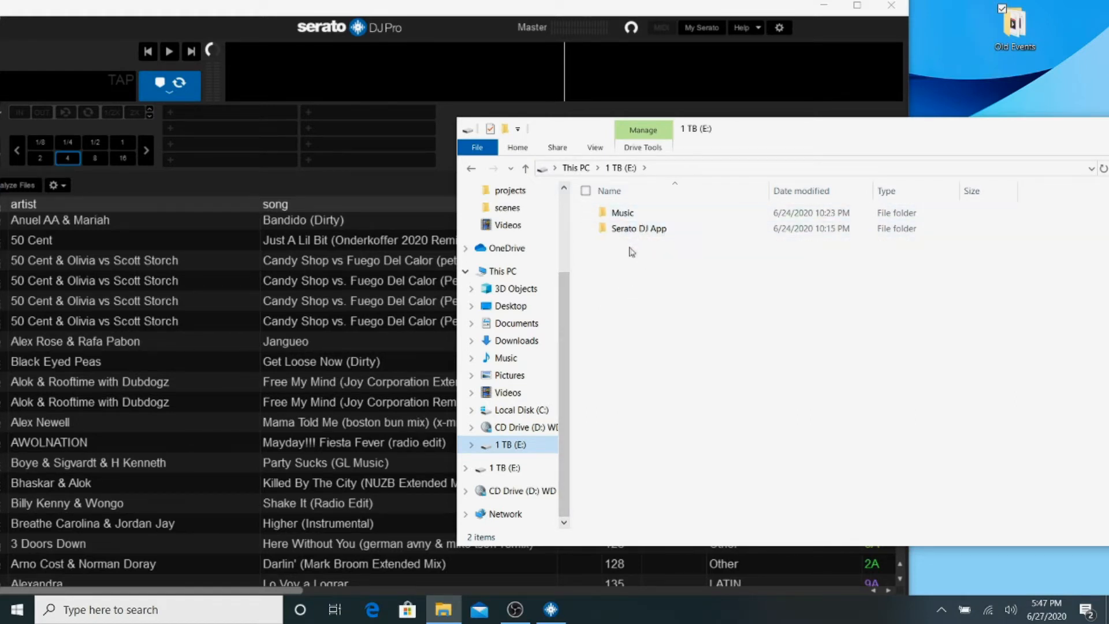
Open the Serato DJ App folder on the drive and view the installers in its Windows App subfolder
{"action": "mouse_move", "coordinate": [650, 228]}
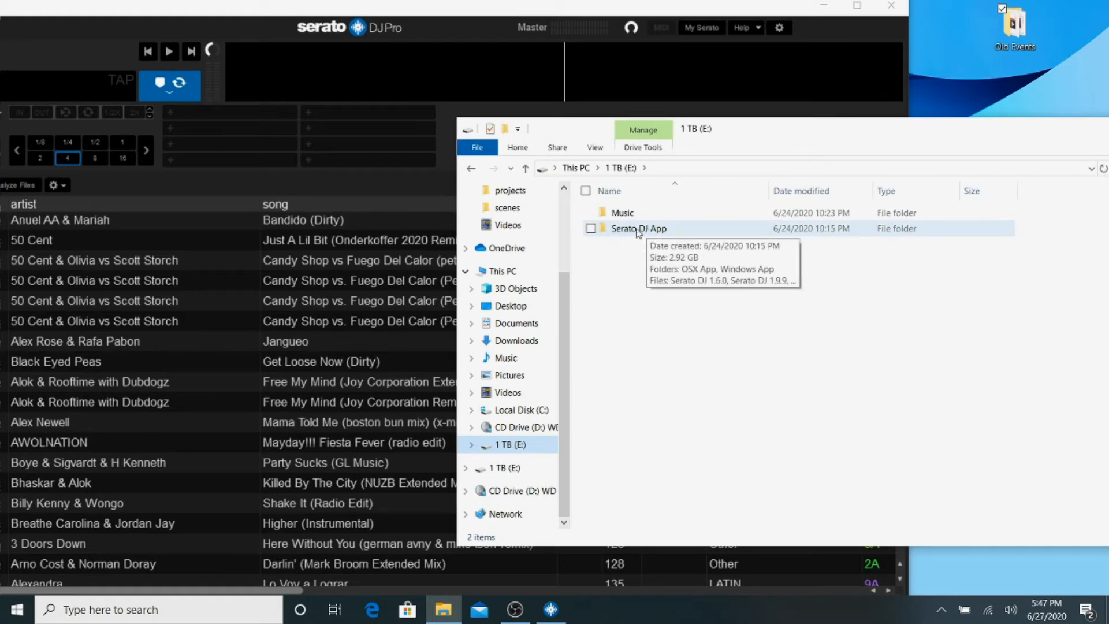
{"action": "left_click", "coordinate": [638, 230]}
{"action": "right_click", "coordinate": [638, 229]}
{"action": "right_click", "coordinate": [604, 240]}
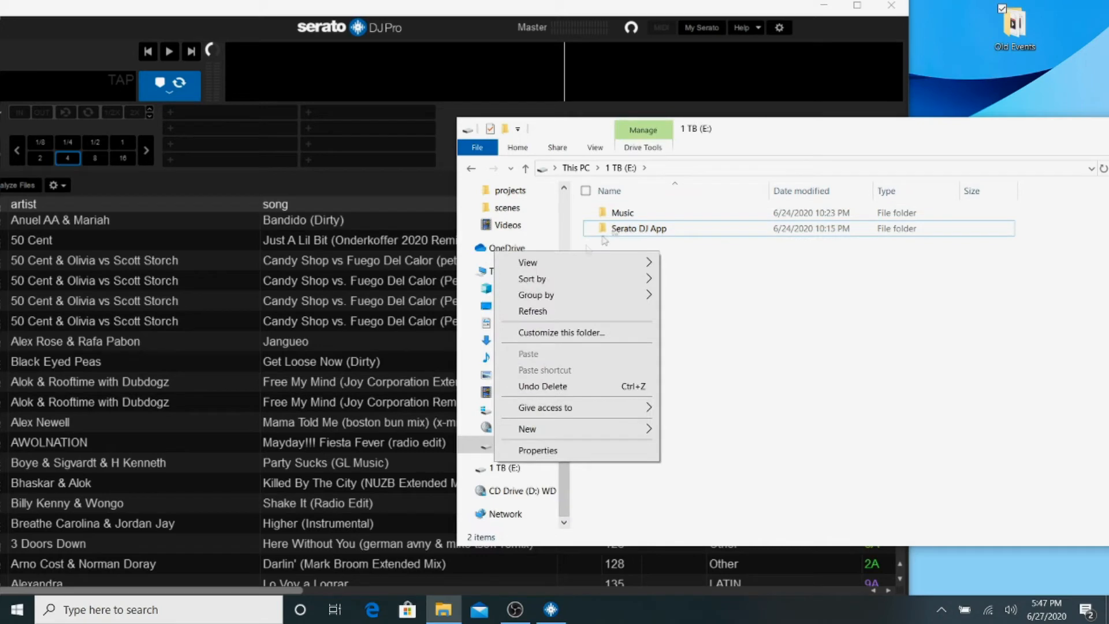
{"action": "left_click", "coordinate": [632, 232]}
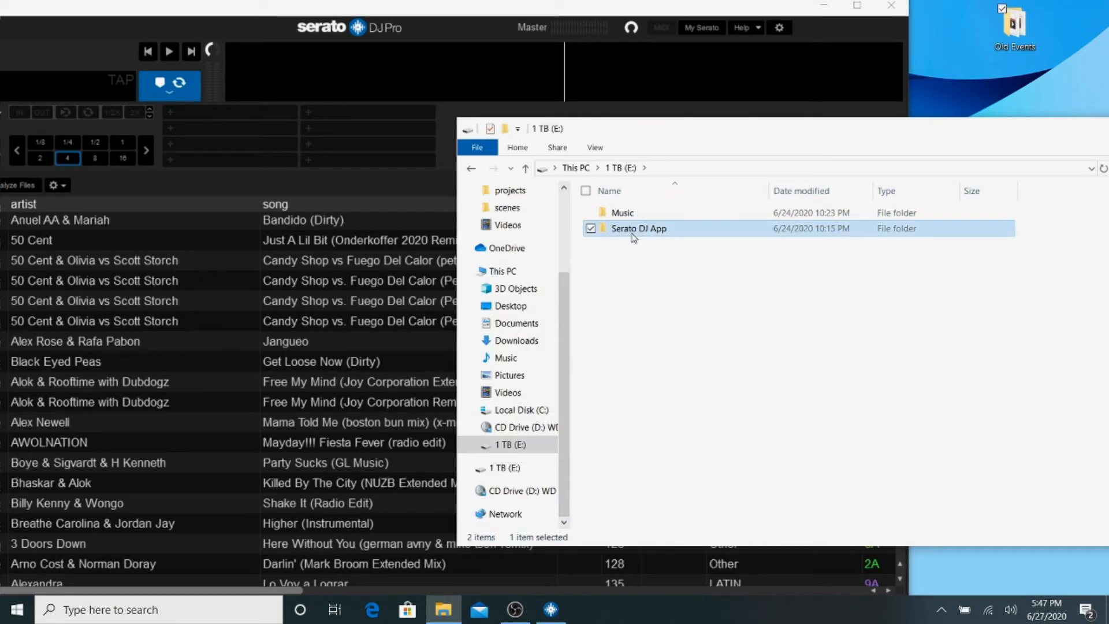
{"action": "double_click", "coordinate": [633, 234]}
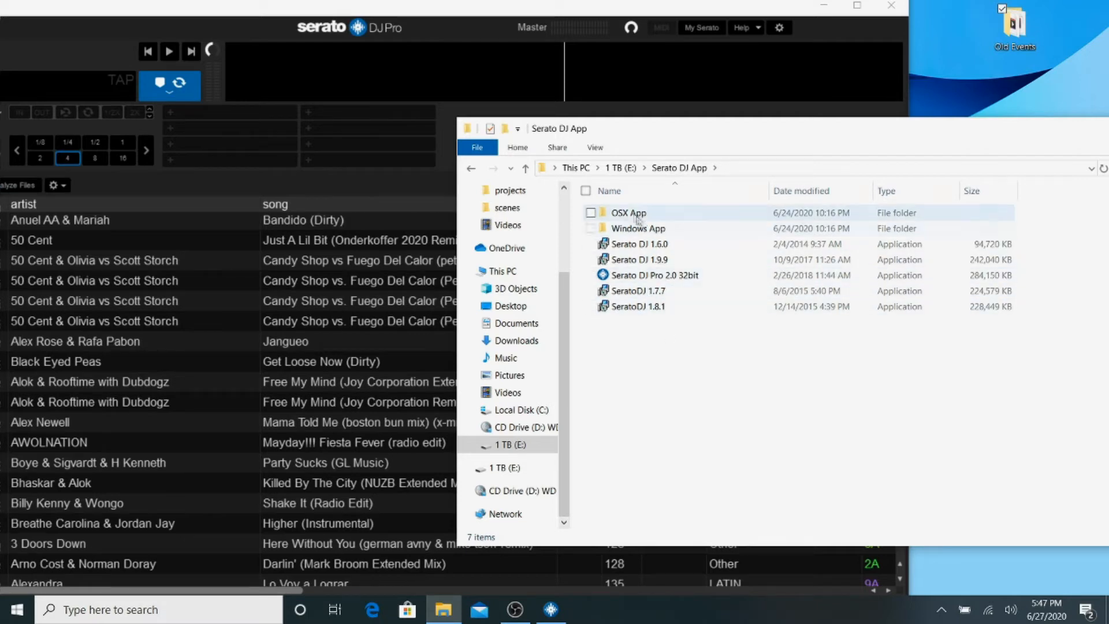
{"action": "double_click", "coordinate": [625, 230]}
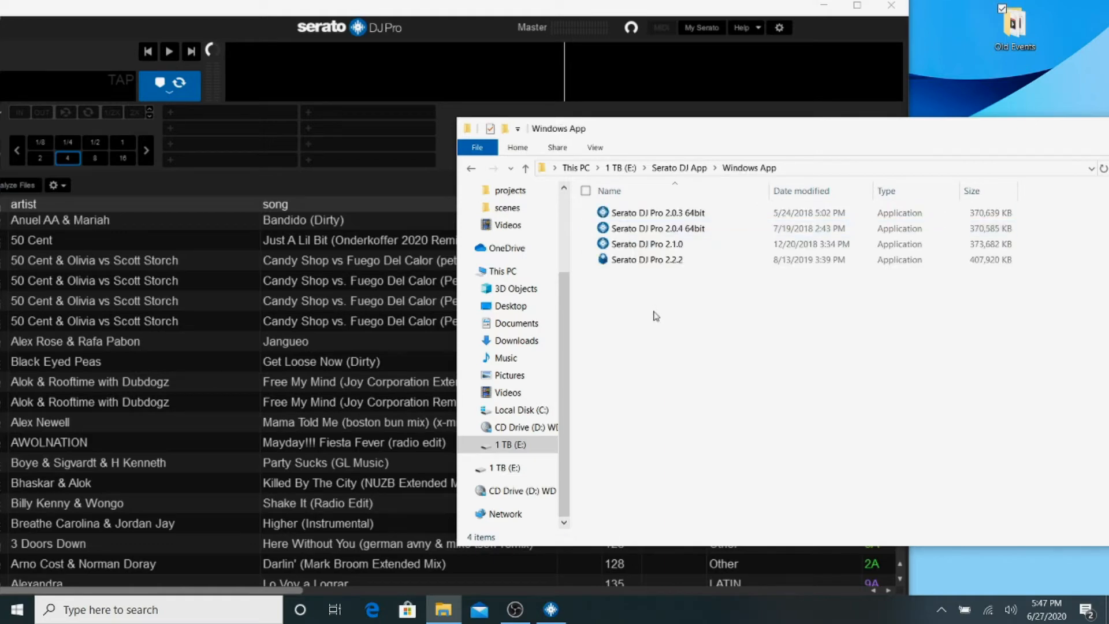
View the installers in the OSX App subfolder and return to the root of the 1 TB (E:) drive
{"action": "left_click", "coordinate": [471, 168]}
{"action": "double_click", "coordinate": [613, 213]}
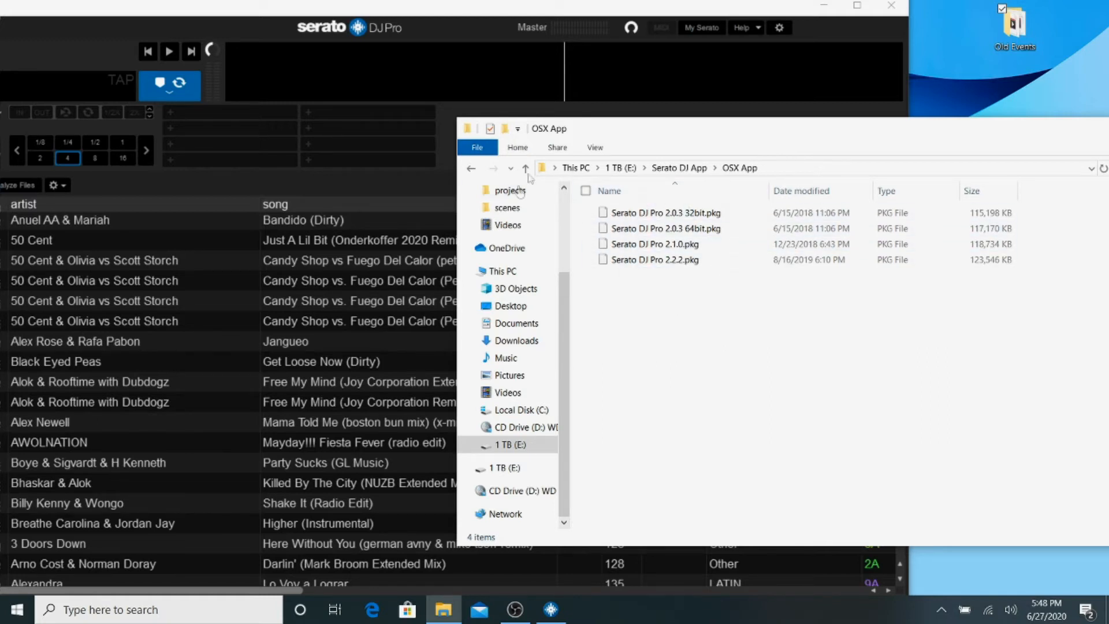
{"action": "right_click", "coordinate": [471, 172]}
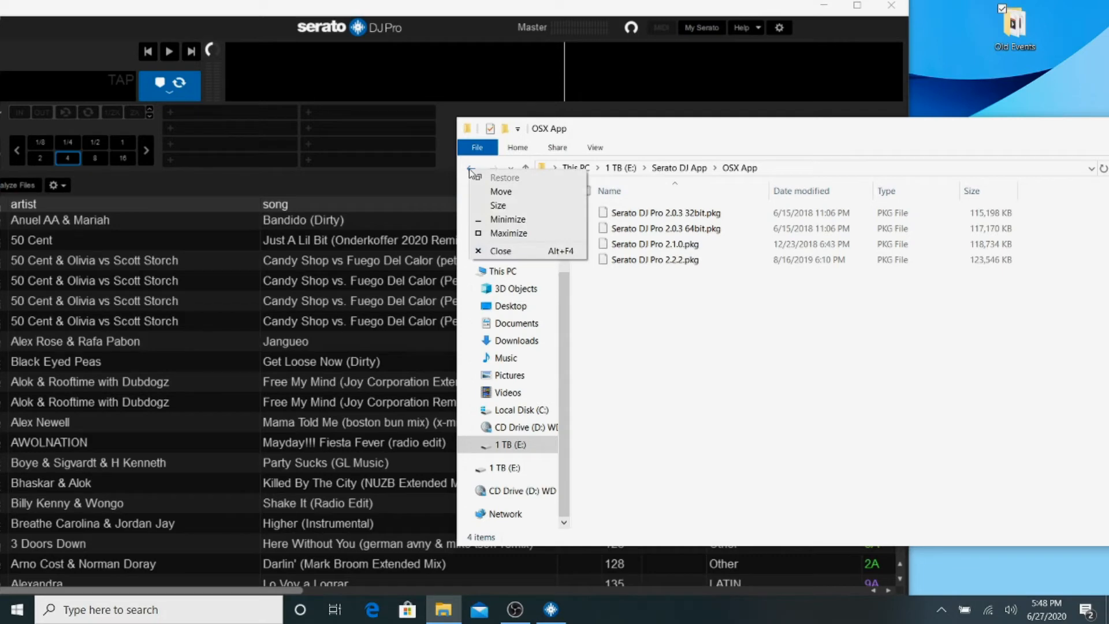
{"action": "left_click", "coordinate": [471, 169]}
{"action": "left_click", "coordinate": [472, 169]}
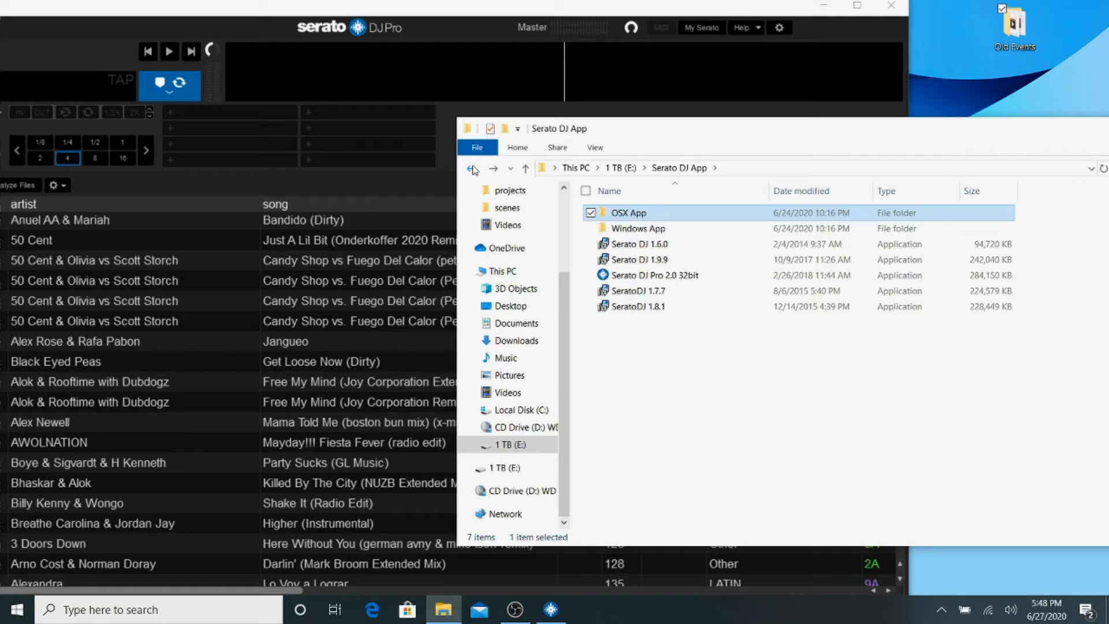
{"action": "middle_click", "coordinate": [467, 173]}
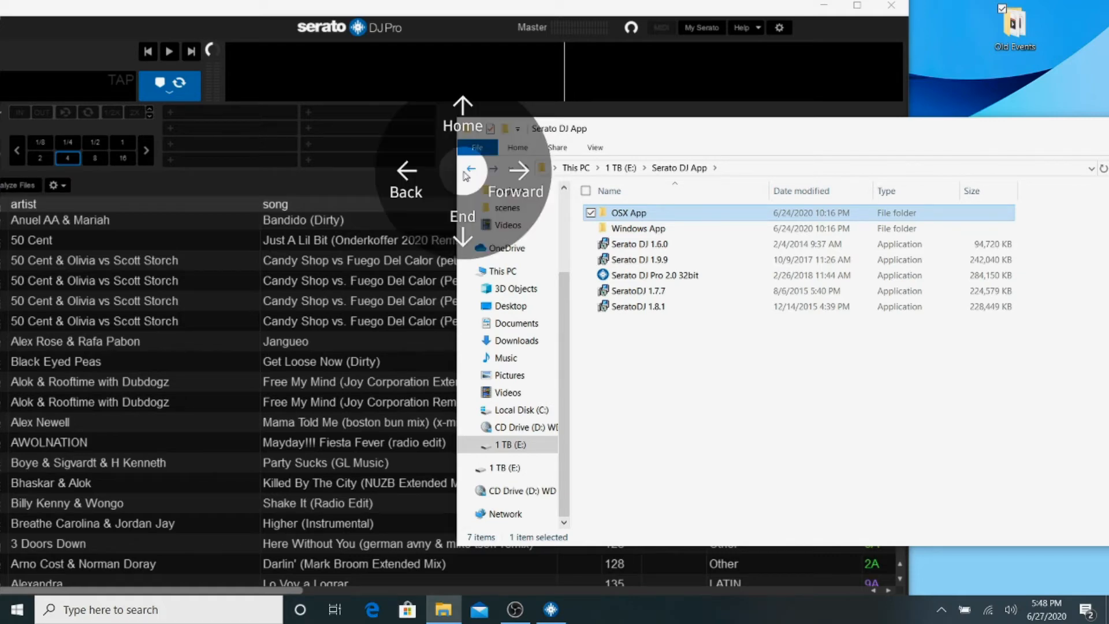
{"action": "middle_click", "coordinate": [467, 172]}
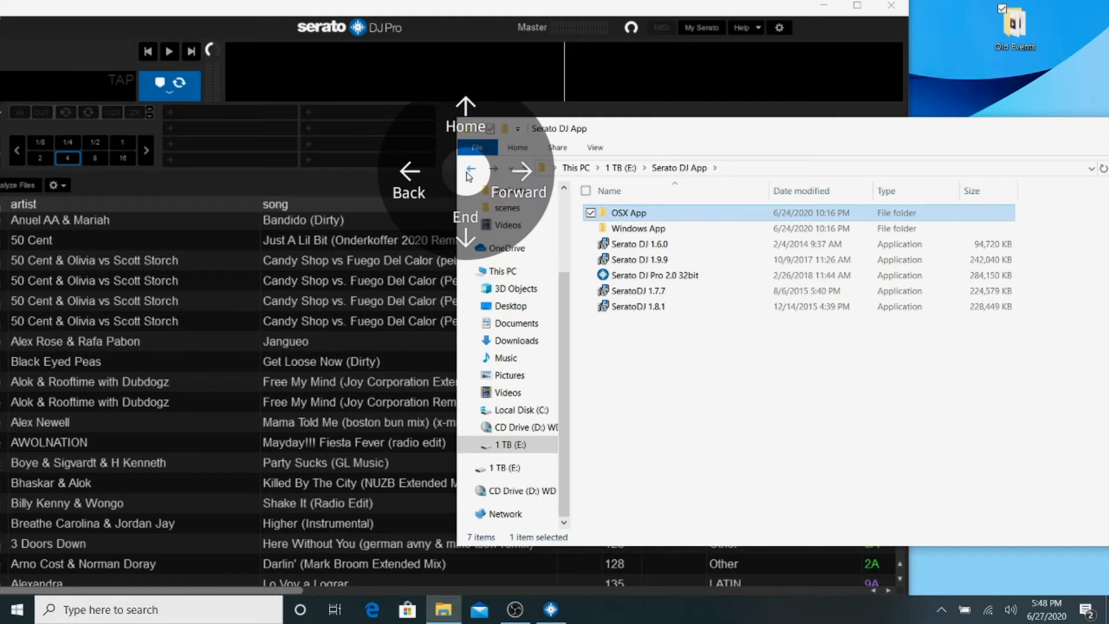
{"action": "left_click", "coordinate": [466, 173]}
{"action": "middle_click", "coordinate": [467, 173]}
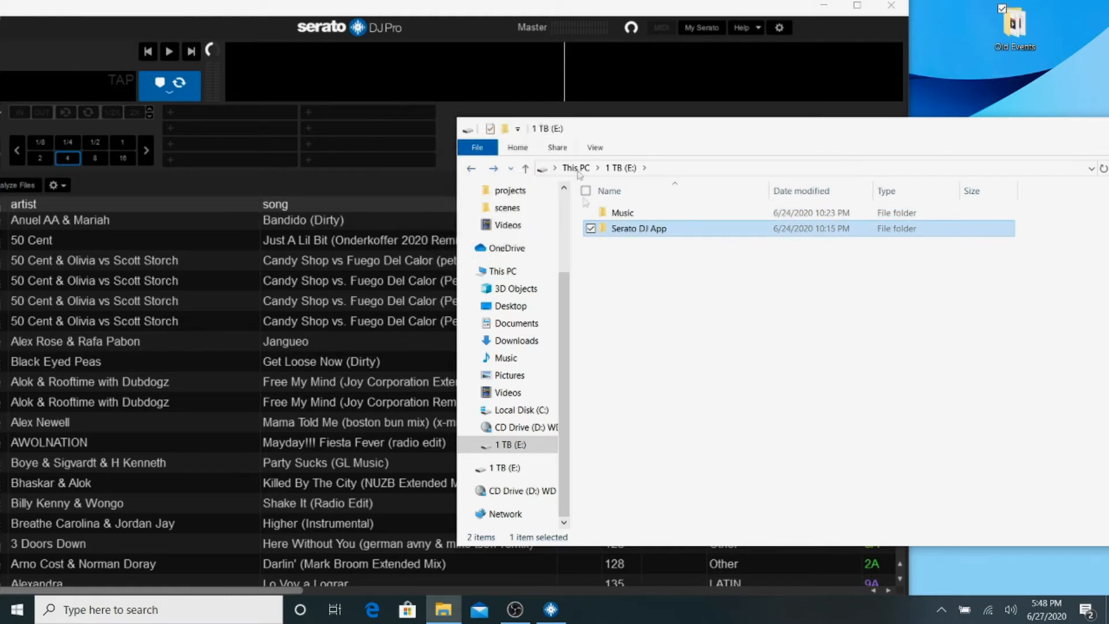
Open the Music folder on the 1 TB (E:) drive, view its NEW subfolder, and return to Music
{"action": "double_click", "coordinate": [623, 213]}
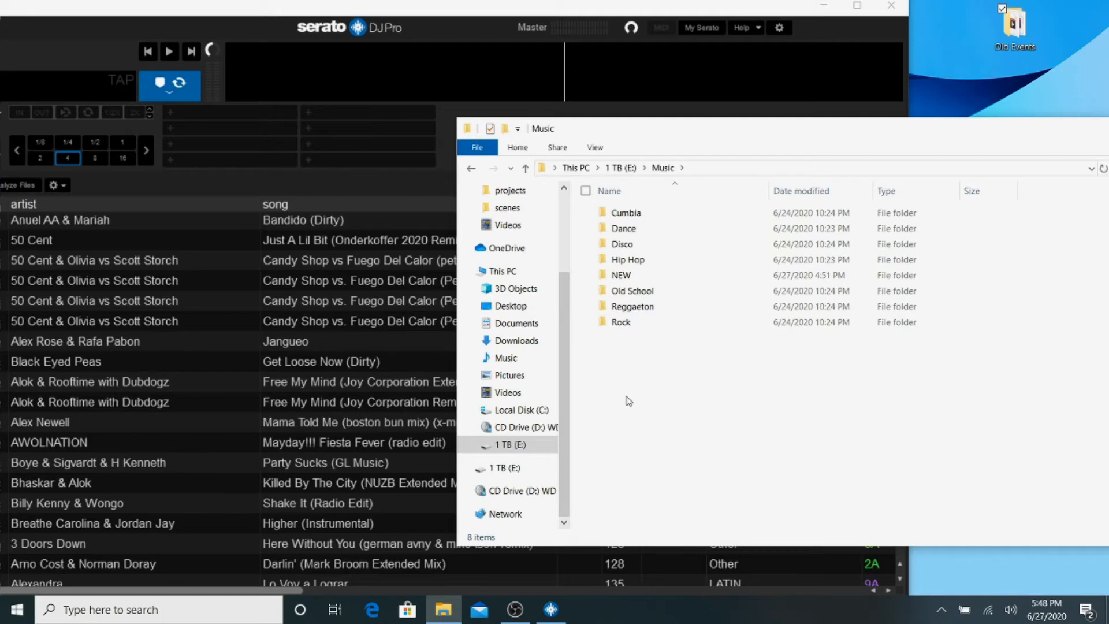
{"action": "double_click", "coordinate": [620, 277]}
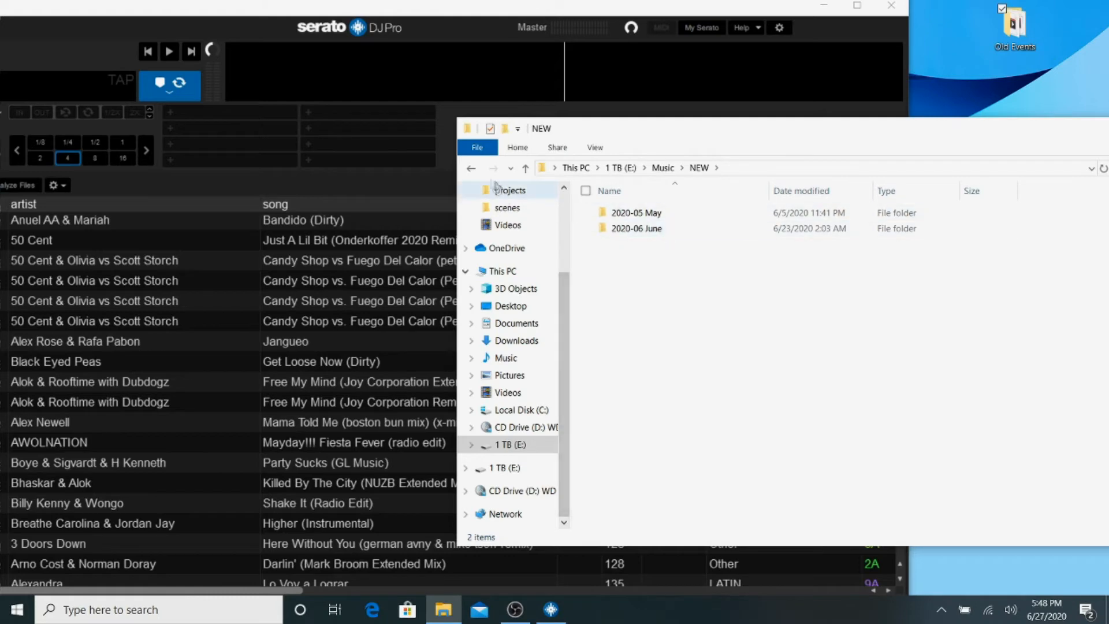
{"action": "left_click", "coordinate": [472, 169]}
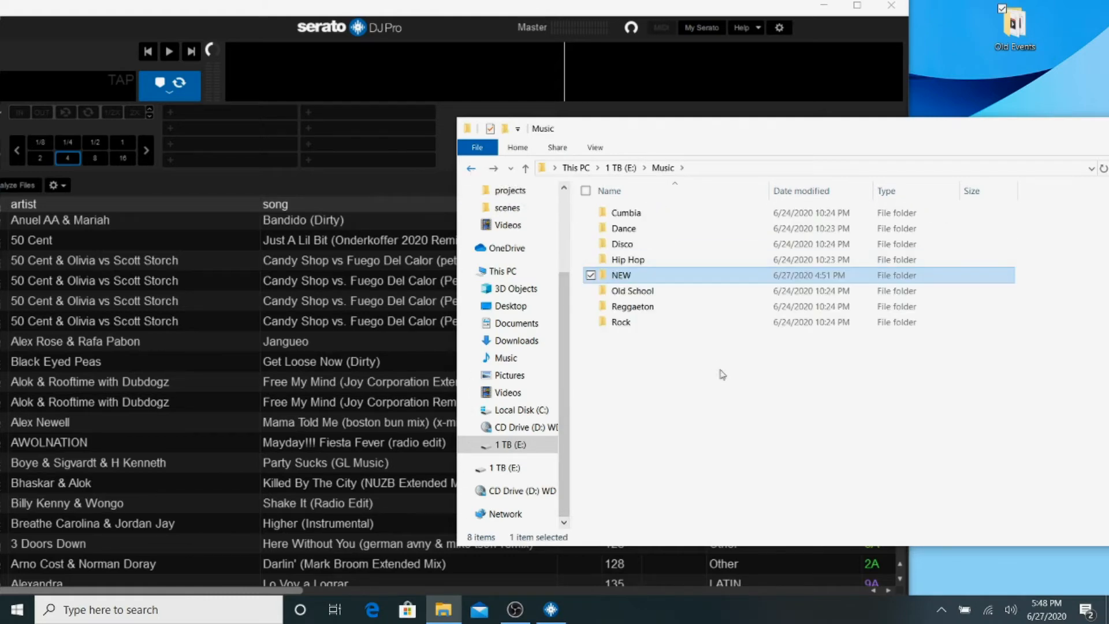
{"action": "left_click", "coordinate": [677, 376]}
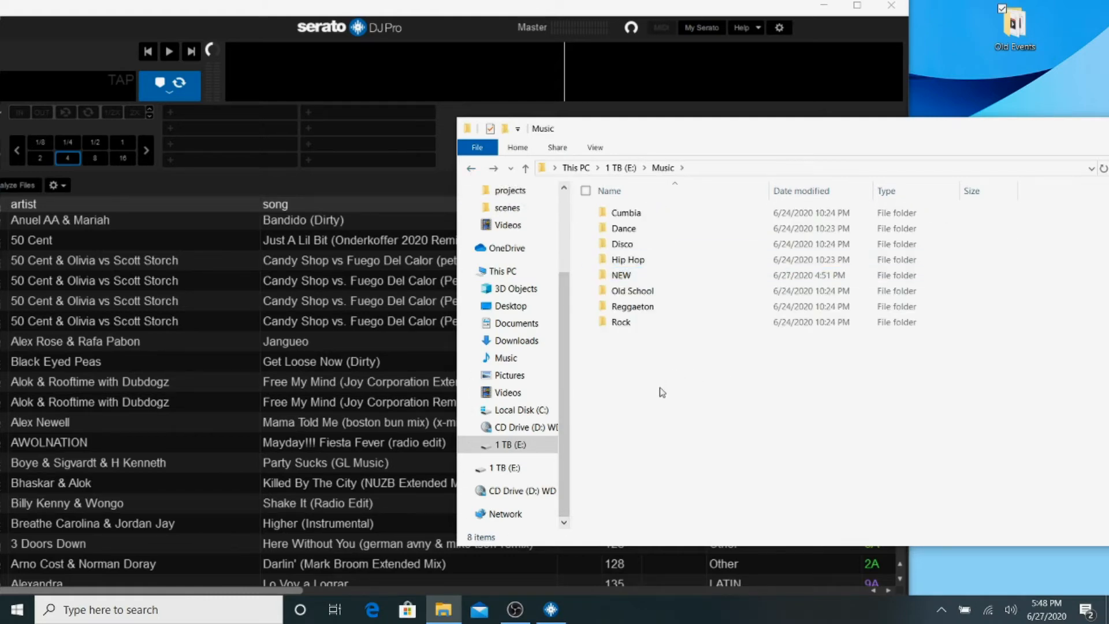
Create a folder named TEST inside the drive's Music folder and open it
{"action": "right_click", "coordinate": [662, 392]}
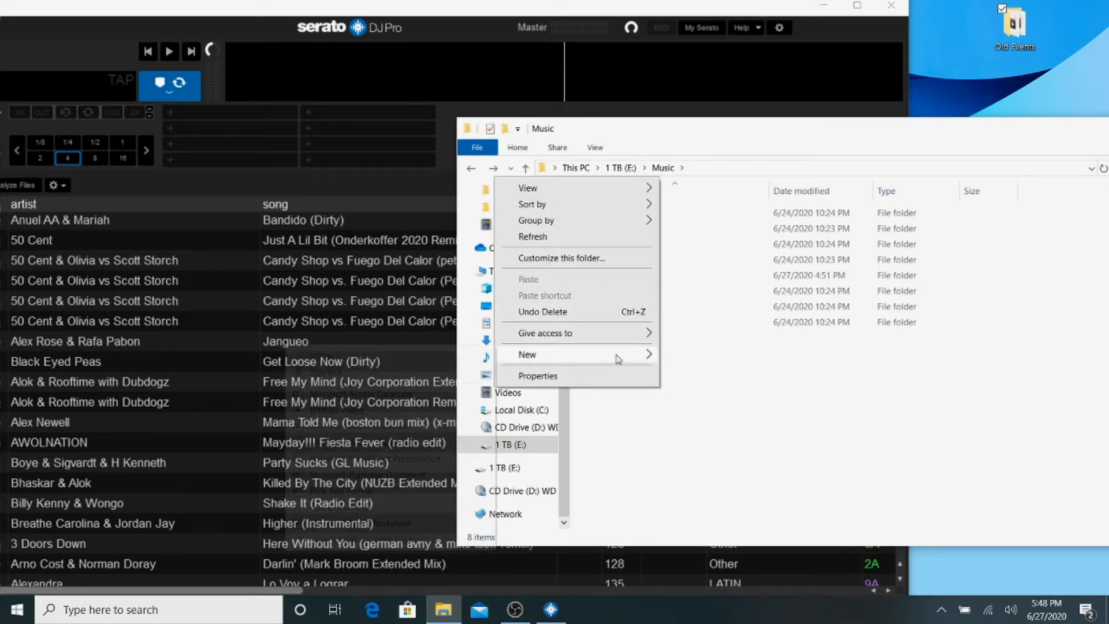
{"action": "mouse_move", "coordinate": [568, 361]}
{"action": "left_click", "coordinate": [473, 356]}
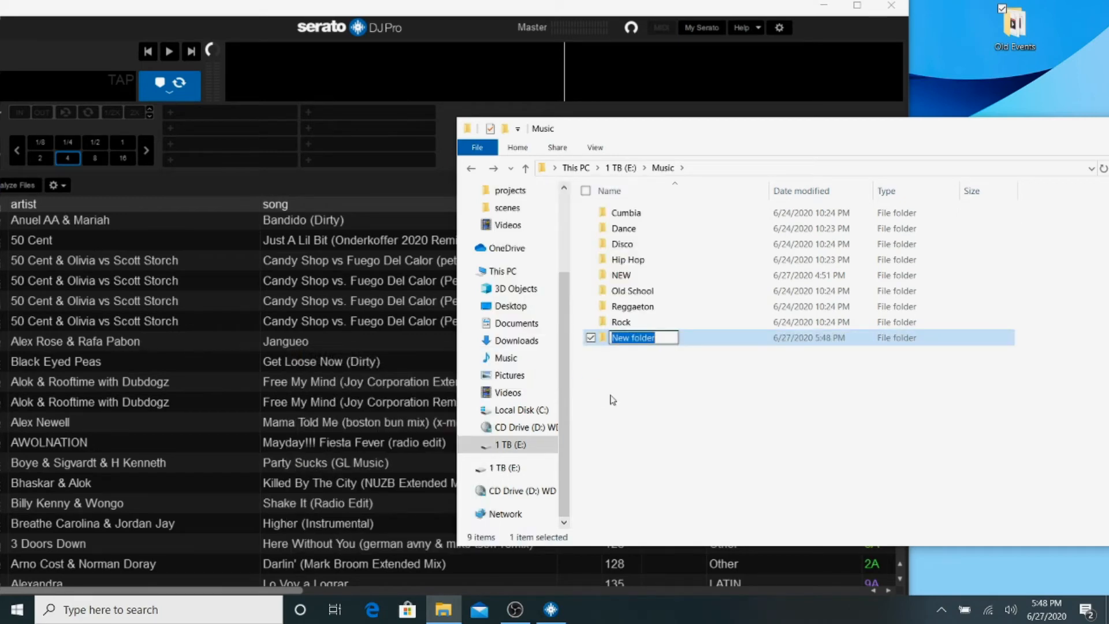
{"action": "type", "text": "TEST"}
{"action": "key", "text": "Return"}
{"action": "double_click", "coordinate": [635, 337]}
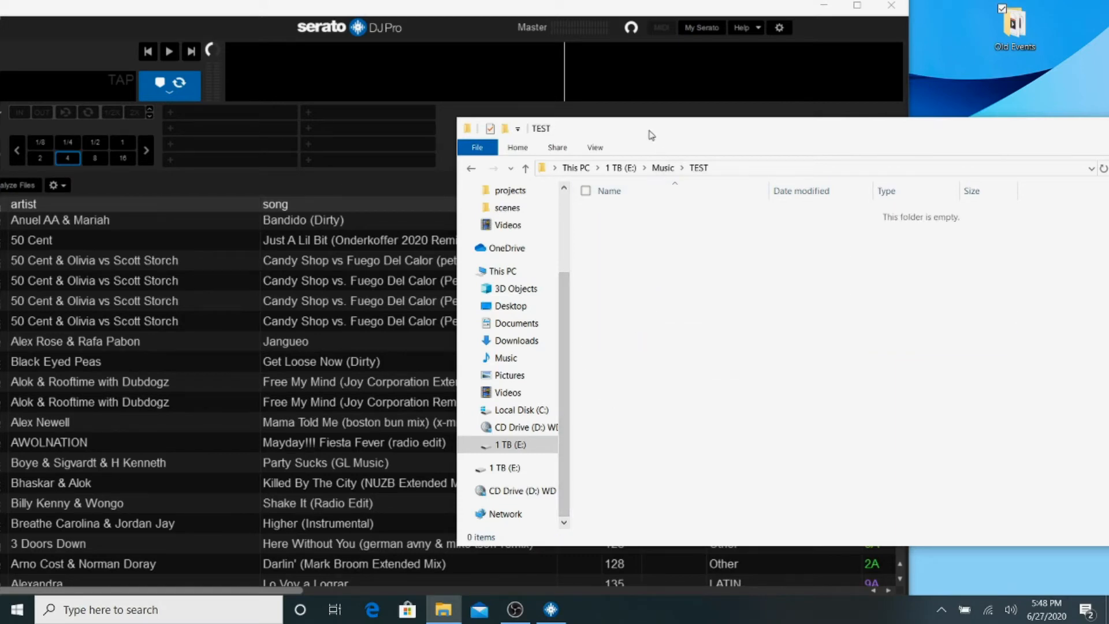
Arrange the TEST folder window and the Serato DJ Pro window so the track list and the folder's file area are both reachable
{"action": "left_click_drag", "start_coordinate": [651, 134], "coordinate": [958, 121]}
{"action": "left_click", "coordinate": [202, 220]}
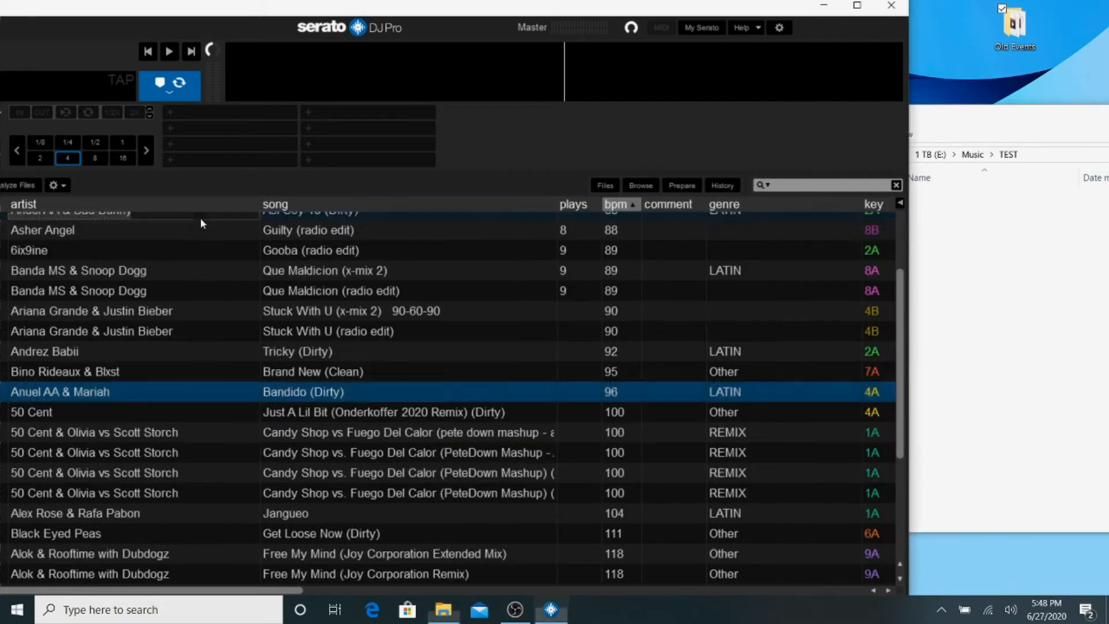
{"action": "double_click", "coordinate": [189, 252]}
{"action": "key", "text": "Return"}
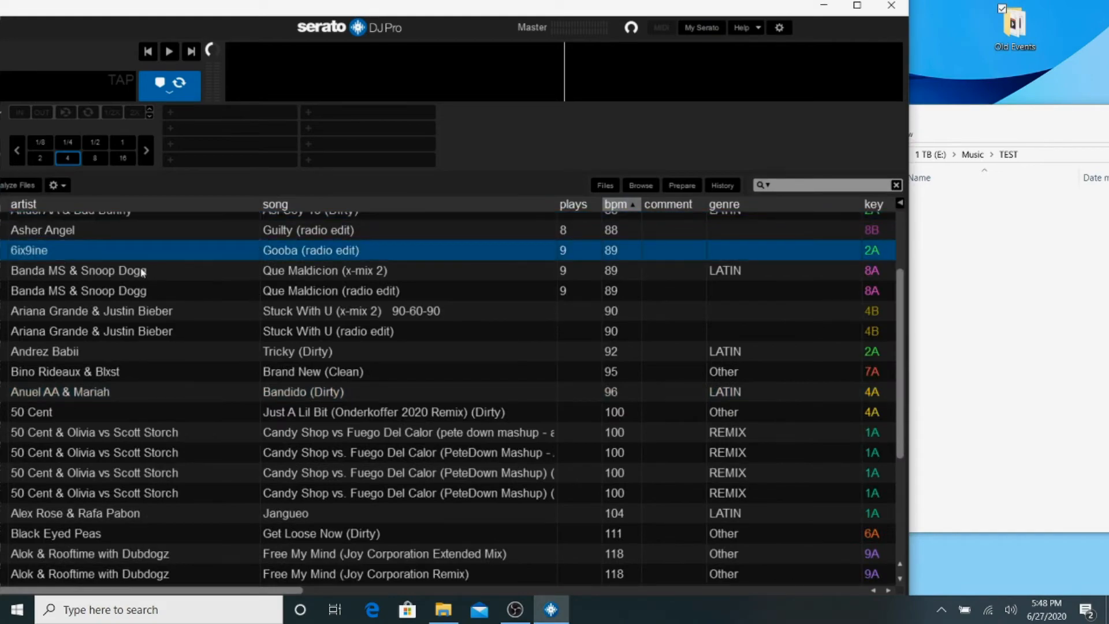
{"action": "left_click_drag", "start_coordinate": [255, 10], "coordinate": [392, 16]}
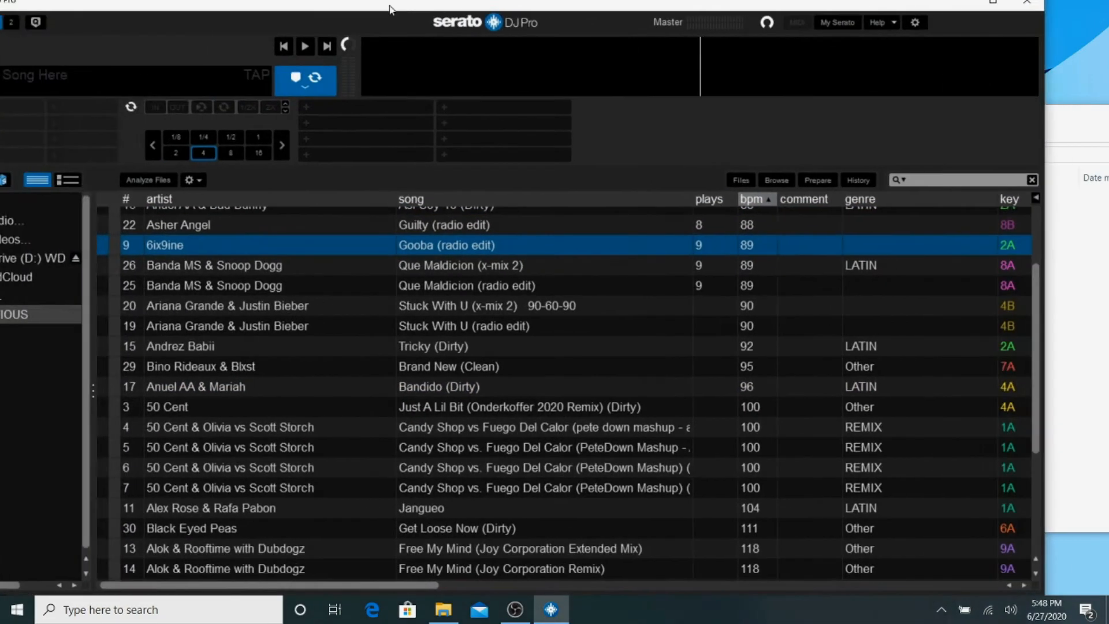
Select all tracks in the PREVIOUS crate and copy them into the TEST folder on the external drive
{"action": "scroll", "coordinate": [277, 302], "scroll_direction": "up", "scroll_amount": 2}
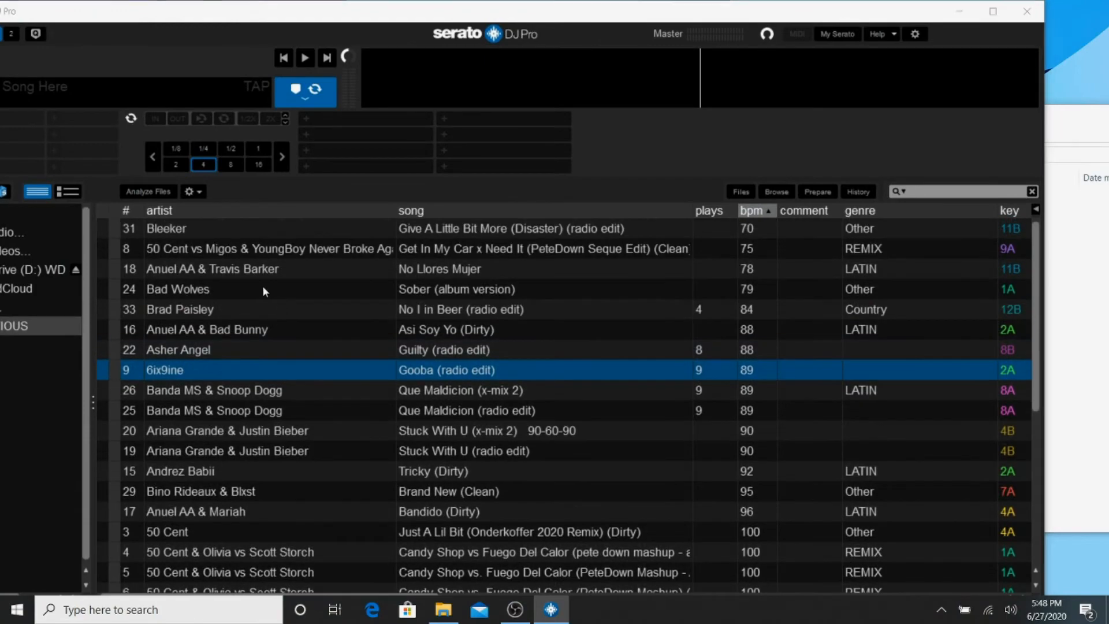
{"action": "left_click", "coordinate": [253, 228]}
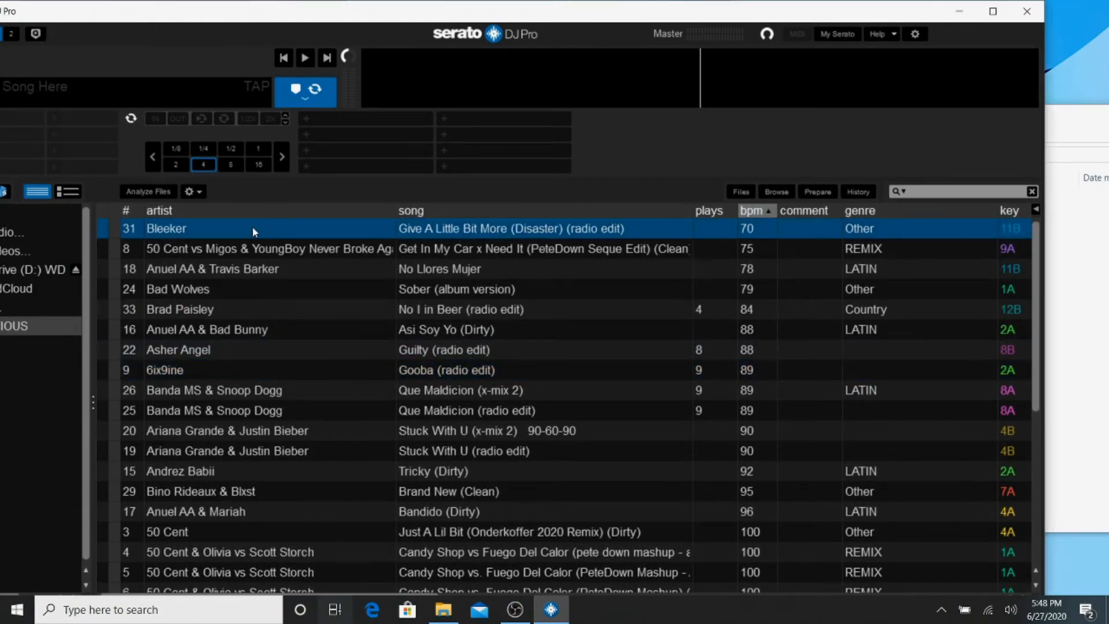
{"action": "key", "text": "shift+Down"}
{"action": "key", "text": "shift+Down"}
{"action": "key", "text": "shift+Down"}
{"action": "key", "text": "shift+Down"}
{"action": "key", "text": "shift+Down"}
{"action": "key", "text": "shift+Down"}
{"action": "key", "text": "shift+Down"}
{"action": "key", "text": "shift+Down"}
{"action": "key", "text": "shift+Down"}
{"action": "key", "text": "shift+Down"}
{"action": "key", "text": "shift+Down"}
{"action": "key", "text": "shift+Down"}
{"action": "key", "text": "shift+Down"}
{"action": "key", "text": "shift+Down"}
{"action": "key", "text": "shift+Down"}
{"action": "key", "text": "shift+Down"}
{"action": "key", "text": "shift+Down"}
{"action": "key", "text": "shift+Down"}
{"action": "key", "text": "shift+Down"}
{"action": "key", "text": "shift+Down"}
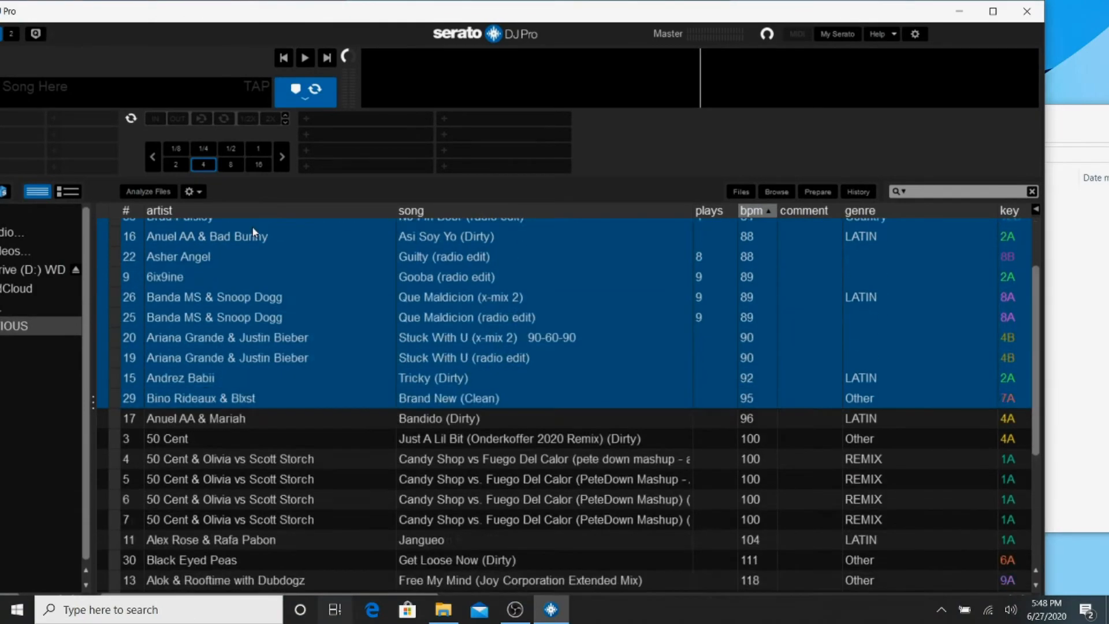
{"action": "key", "text": "ctrl+a"}
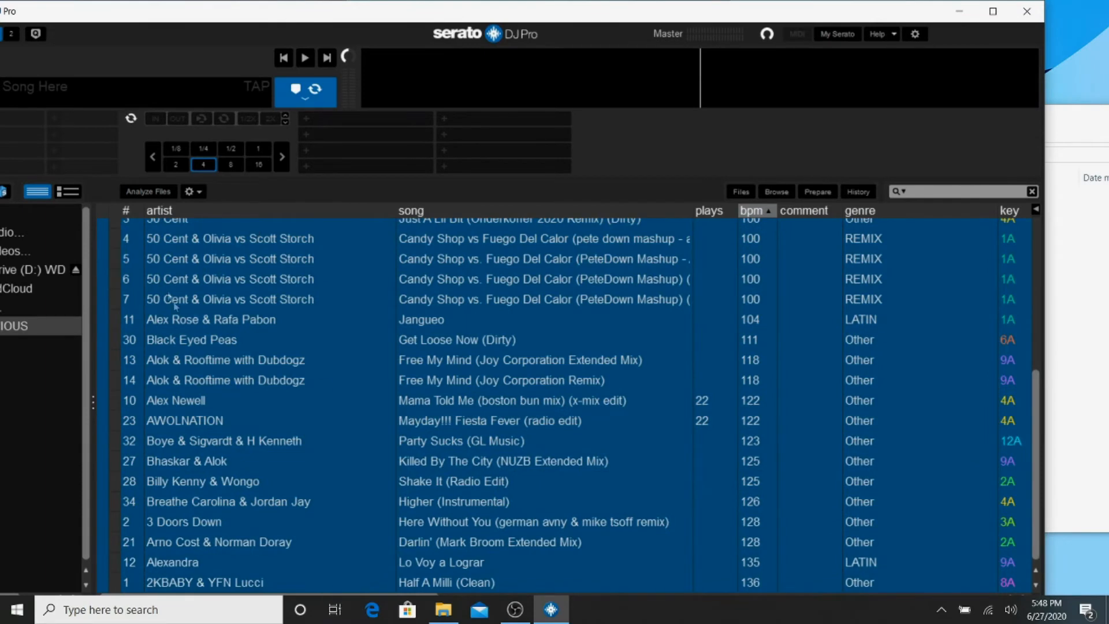
{"action": "left_click_drag", "start_coordinate": [347, 379], "coordinate": [1075, 337]}
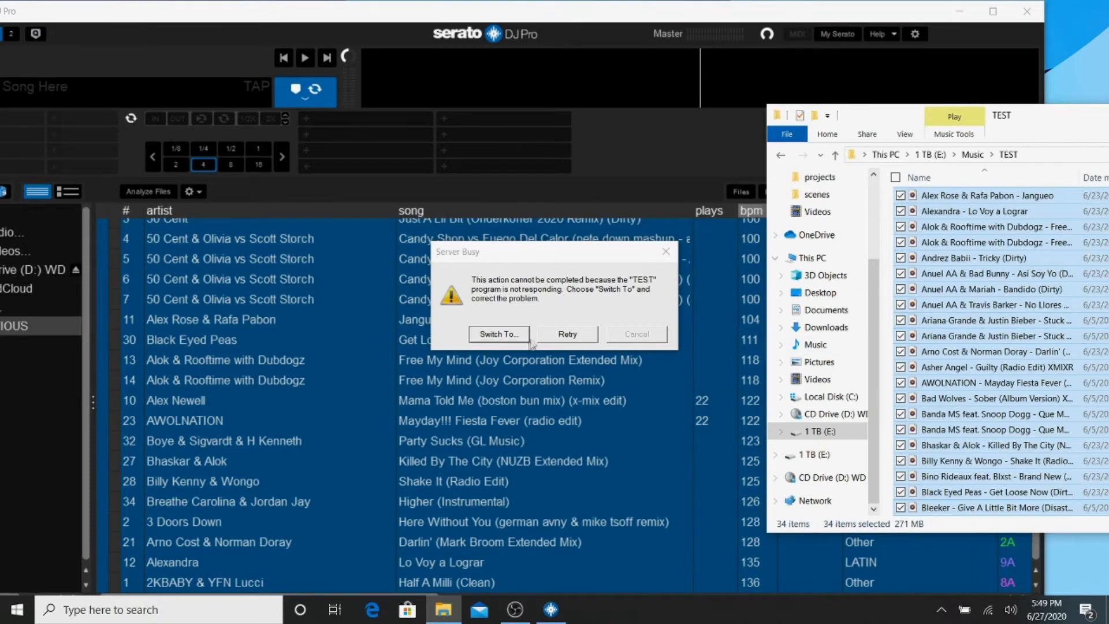
Dismiss the Server Busy message and close the TEST folder window
{"action": "left_click", "coordinate": [664, 254]}
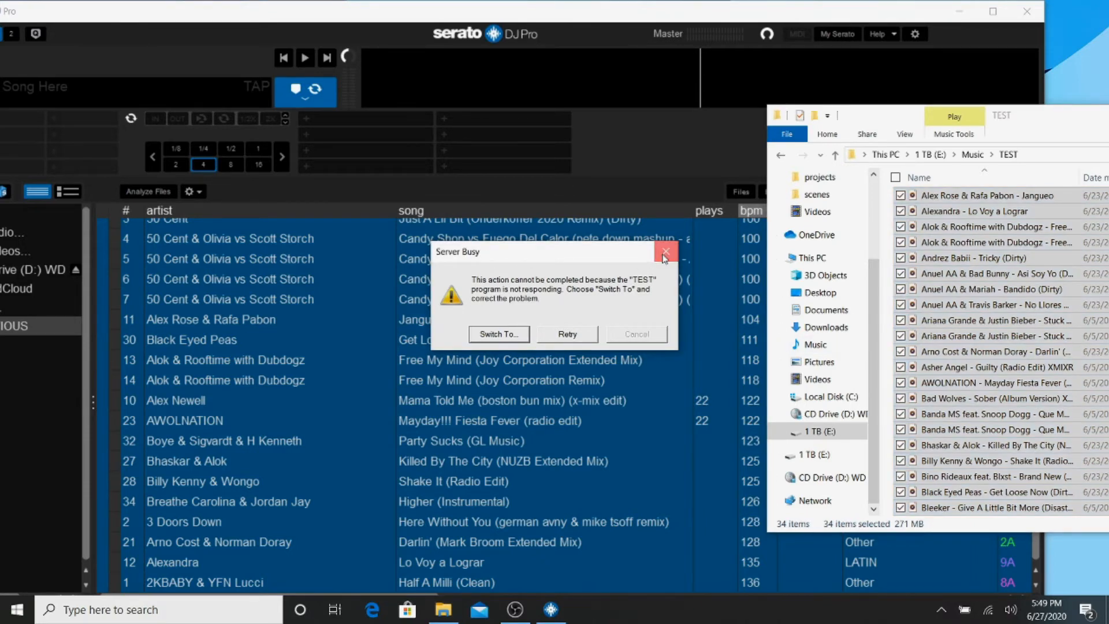
{"action": "left_click", "coordinate": [501, 335]}
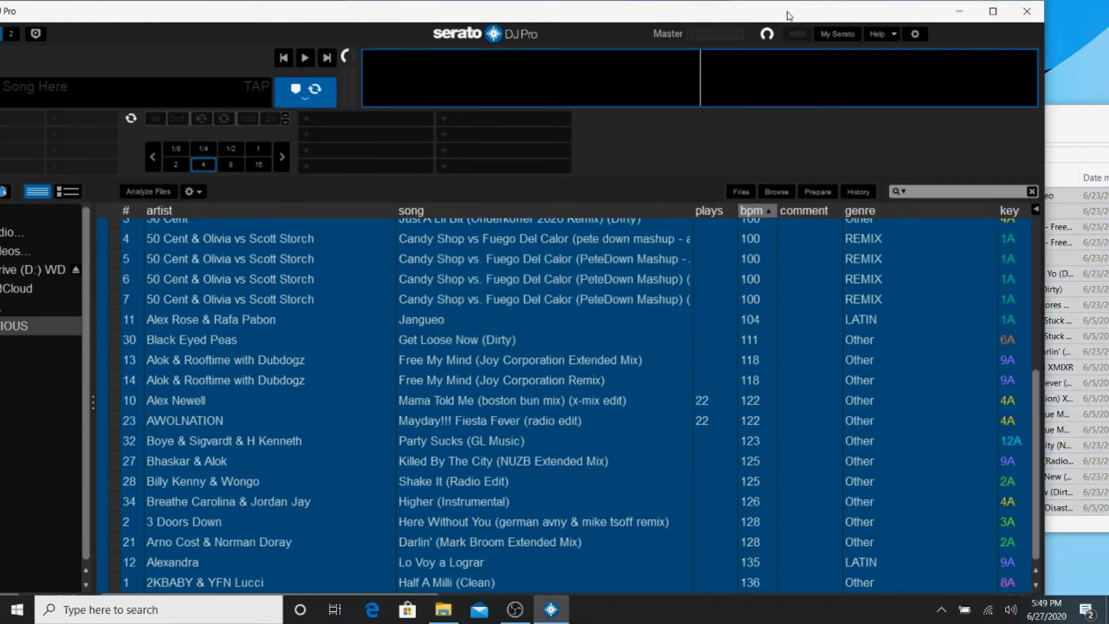
{"action": "left_click", "coordinate": [1100, 127]}
{"action": "right_click", "coordinate": [868, 117]}
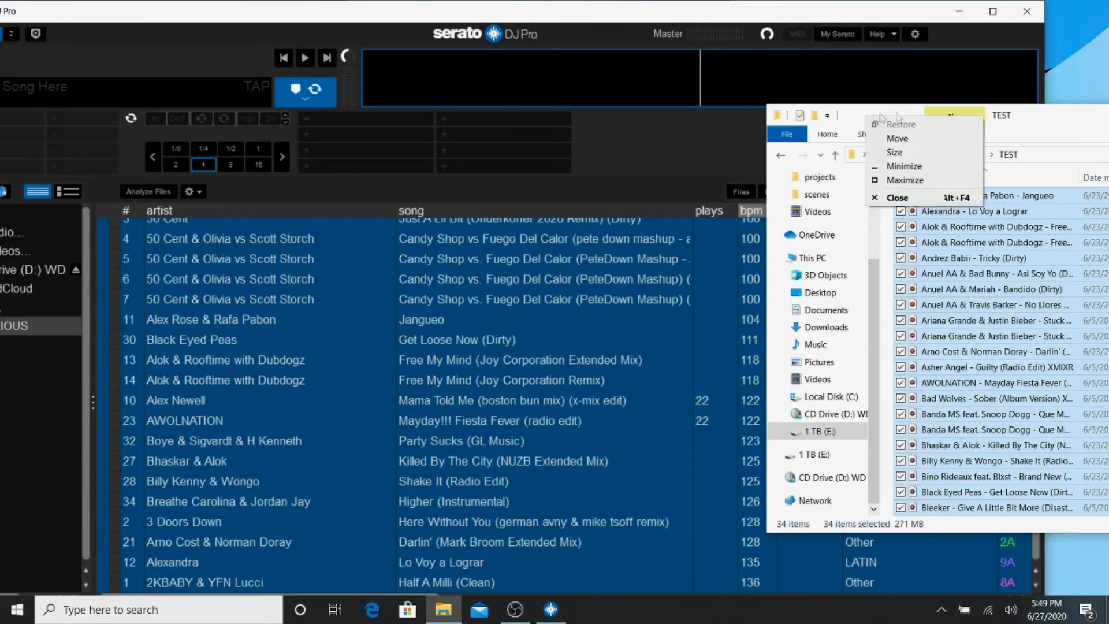
{"action": "left_click_drag", "start_coordinate": [1044, 116], "coordinate": [686, 111]}
{"action": "left_click_drag", "start_coordinate": [980, 115], "coordinate": [696, 99]}
{"action": "left_click", "coordinate": [922, 98]}
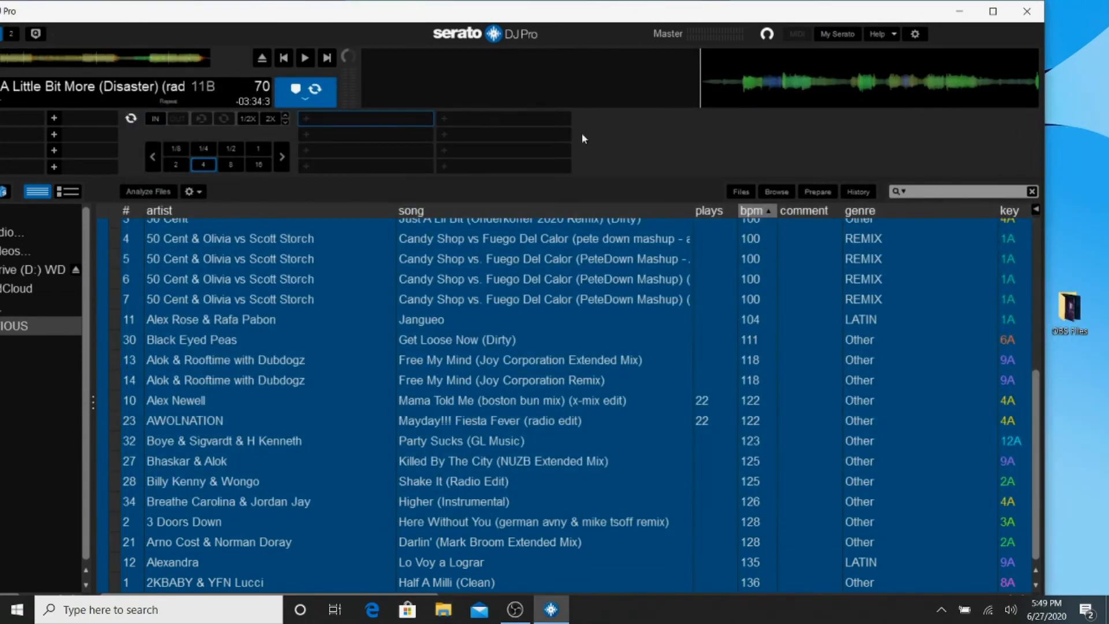
Eject the track loaded on deck 1 and maximize the Serato DJ Pro window
{"action": "left_click", "coordinate": [262, 57]}
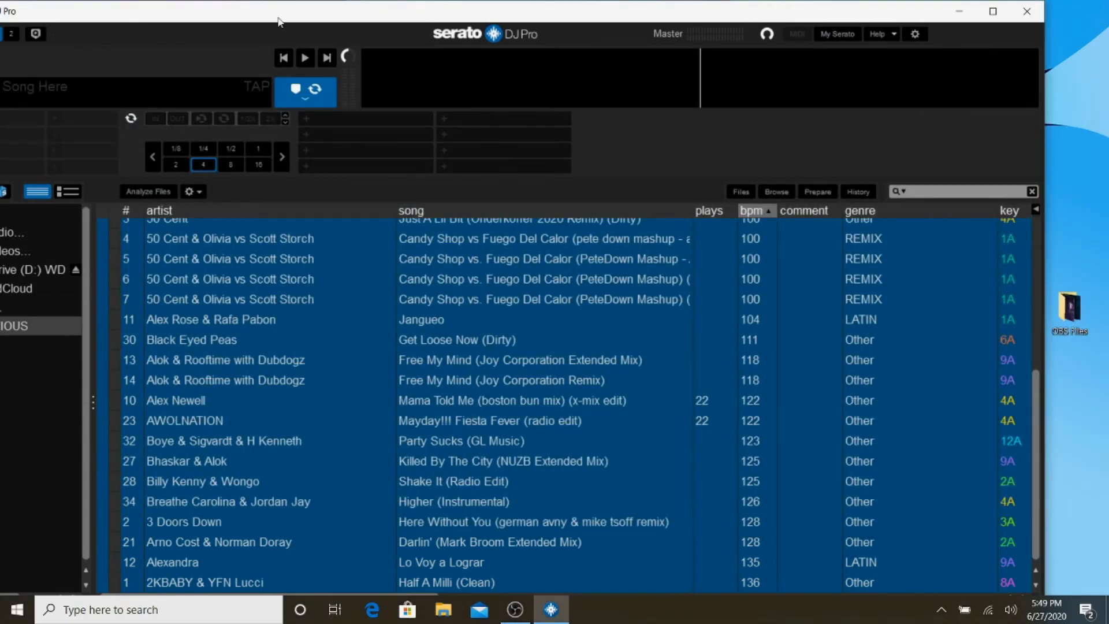
{"action": "left_click_drag", "start_coordinate": [281, 22], "coordinate": [498, 54]}
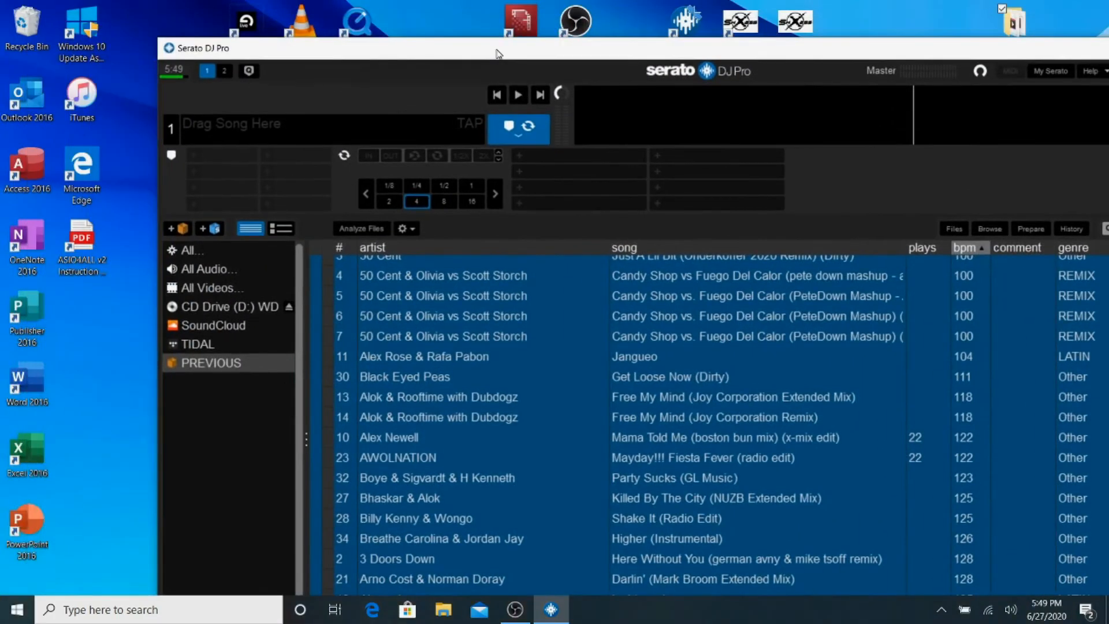
{"action": "left_click_drag", "start_coordinate": [705, 55], "coordinate": [470, 27]}
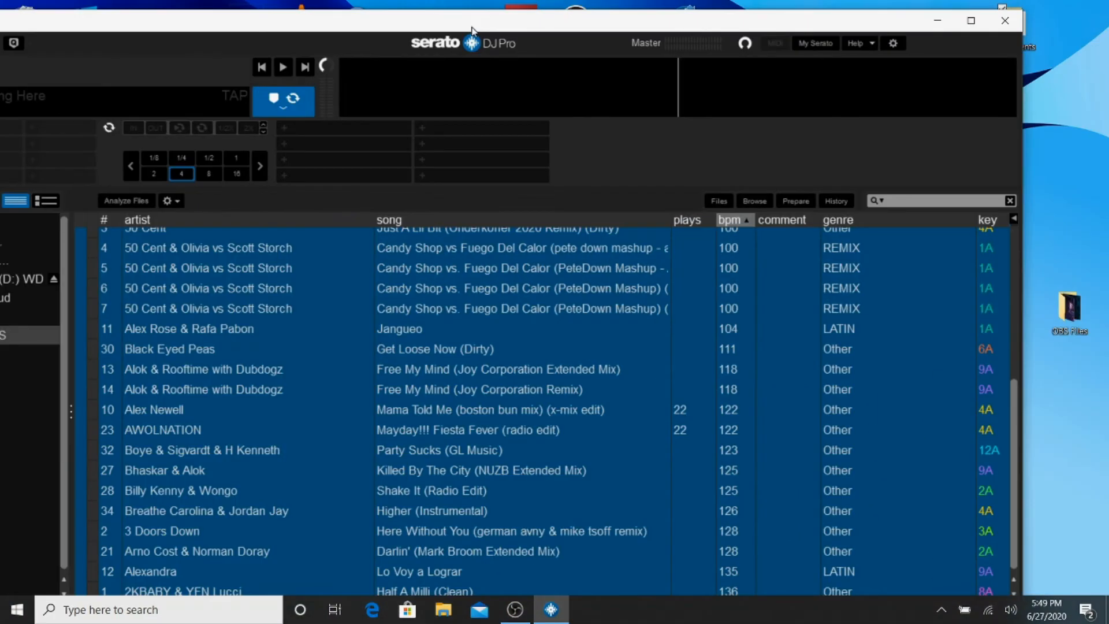
{"action": "left_click", "coordinate": [970, 21]}
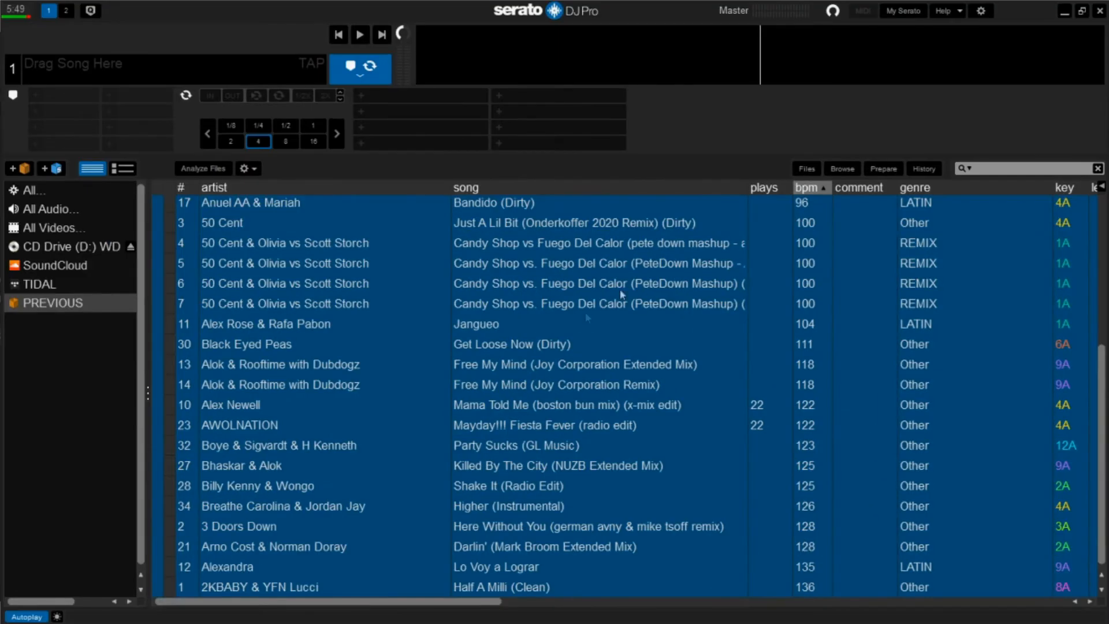
Select every track in the PREVIOUS crate, starting from Give A Little Bit More, and analyze the files
{"action": "scroll", "coordinate": [541, 360], "scroll_direction": "up", "scroll_amount": 3}
{"action": "scroll", "coordinate": [541, 360], "scroll_direction": "up", "scroll_amount": 3}
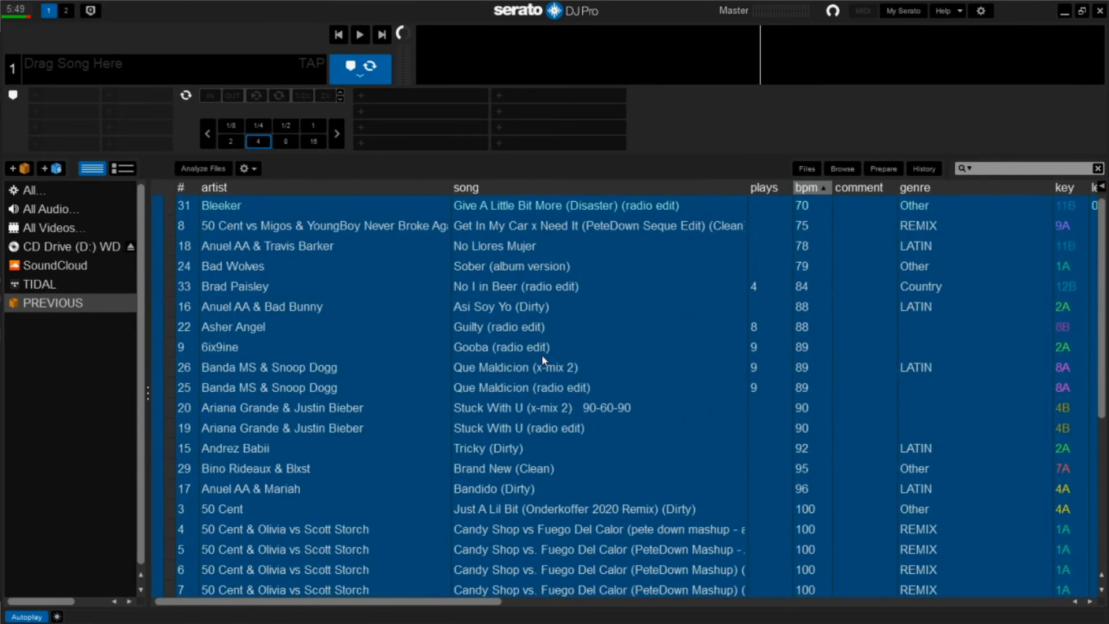
{"action": "left_click", "coordinate": [496, 310]}
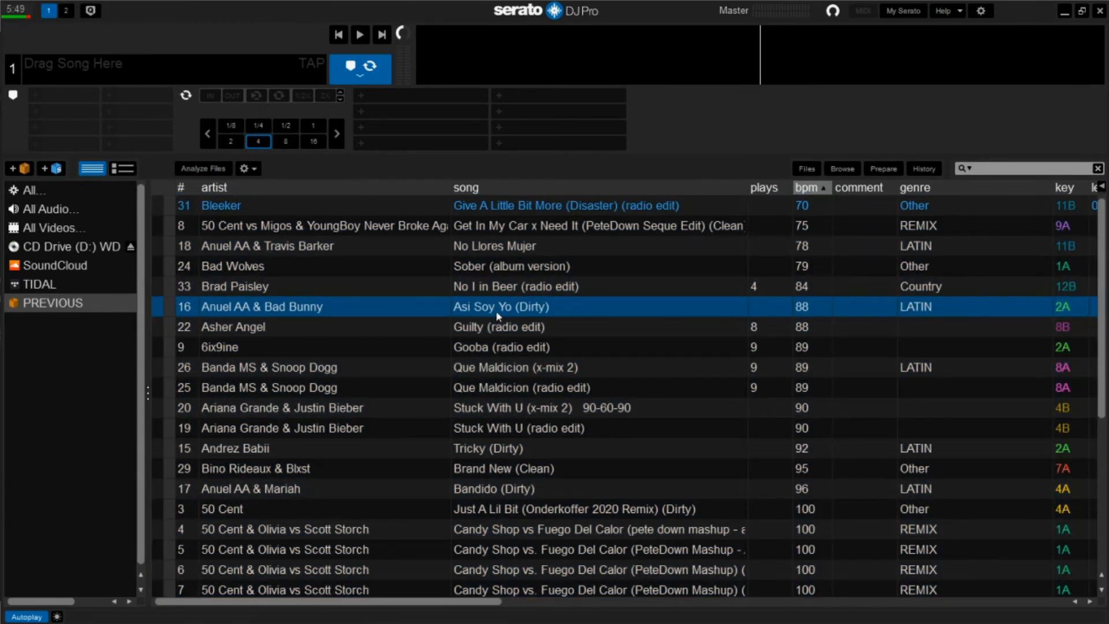
{"action": "left_click", "coordinate": [529, 207]}
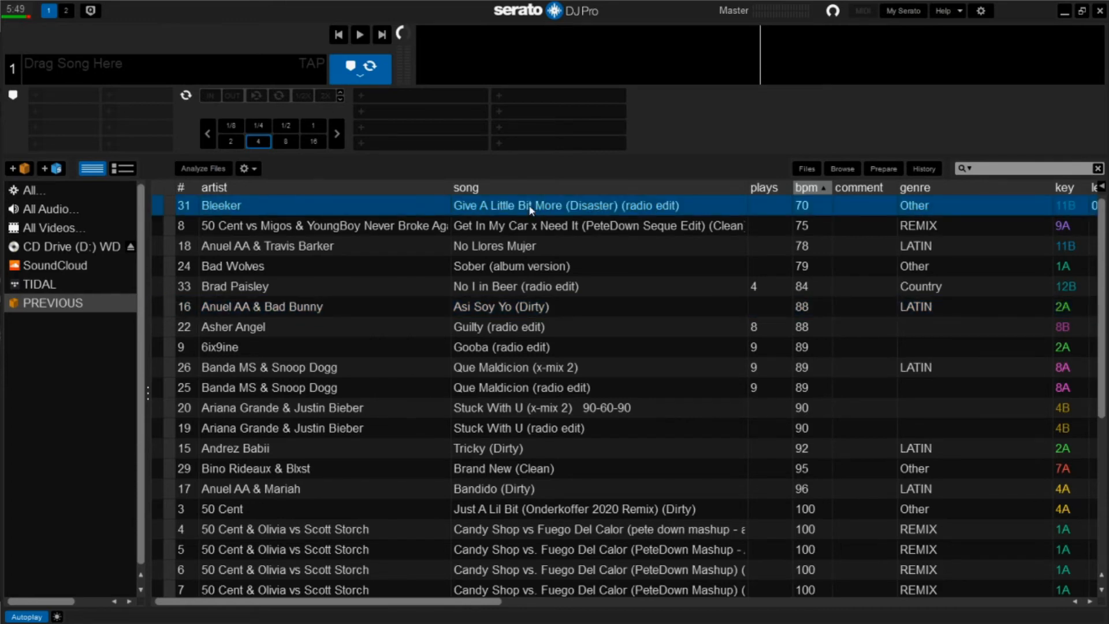
{"action": "key", "text": "shift+Down"}
{"action": "key", "text": "shift+Down"}
{"action": "key", "text": "shift+Down"}
{"action": "key", "text": "shift+Down"}
{"action": "key", "text": "shift+Down"}
{"action": "key", "text": "shift+Down"}
{"action": "key", "text": "shift+Down"}
{"action": "key", "text": "shift+Down"}
{"action": "key", "text": "shift+Down"}
{"action": "key", "text": "shift+Down"}
{"action": "key", "text": "shift+Down"}
{"action": "key", "text": "shift+Down"}
{"action": "key", "text": "shift+Down"}
{"action": "key", "text": "shift+Down"}
{"action": "key", "text": "shift+Down"}
{"action": "key", "text": "shift+Down"}
{"action": "key", "text": "shift+Down"}
{"action": "key", "text": "shift+Down"}
{"action": "key", "text": "shift+Down"}
{"action": "key", "text": "shift+Down"}
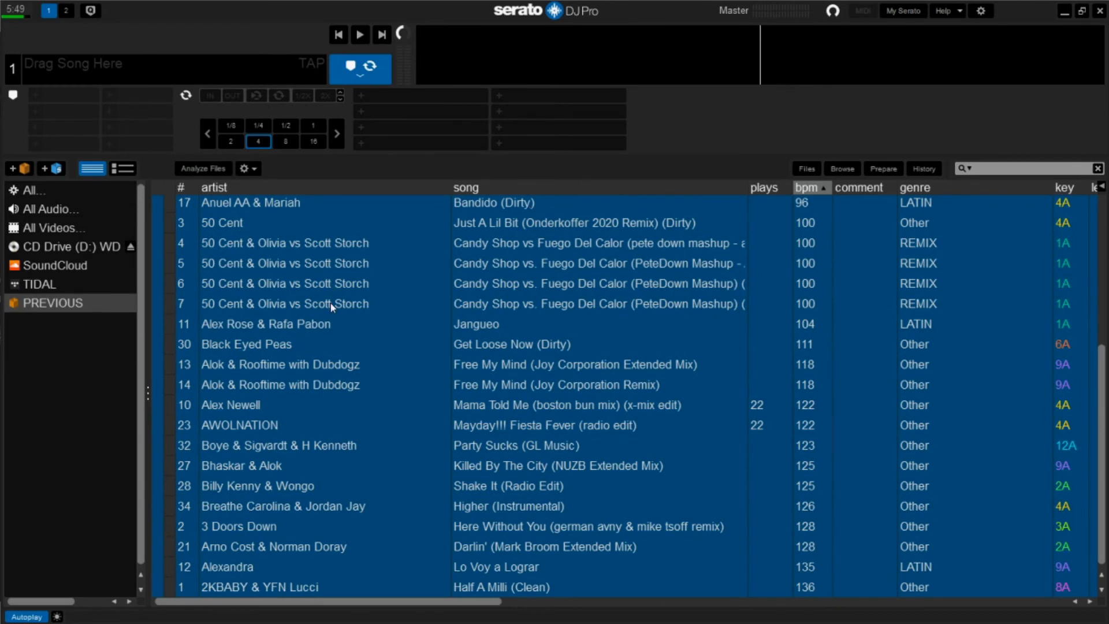
{"action": "left_click", "coordinate": [205, 169]}
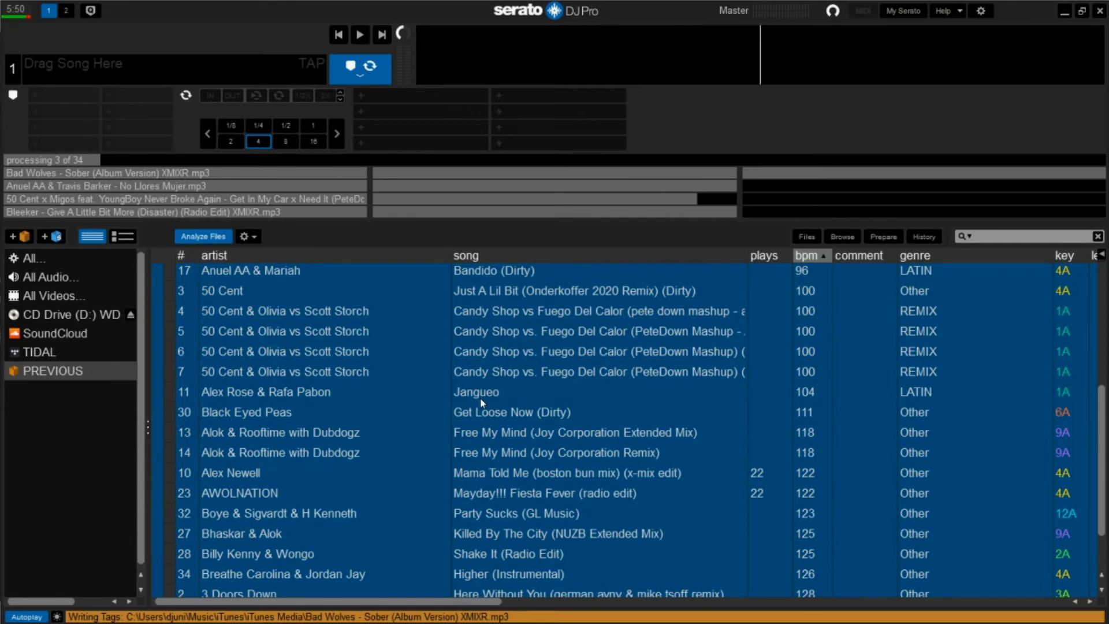
Examine the key, length, bitrate, year and album columns of the PREVIOUS crate's tracks
{"action": "scroll", "coordinate": [483, 403], "scroll_direction": "right", "scroll_amount": 5}
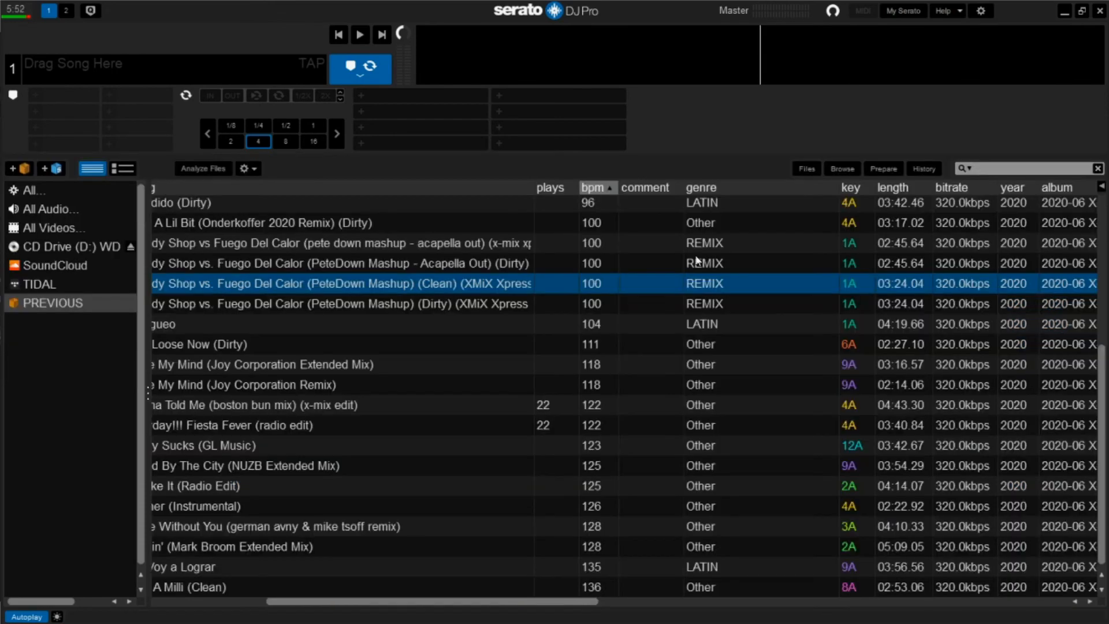
{"action": "scroll", "coordinate": [719, 253], "scroll_direction": "right", "scroll_amount": 5}
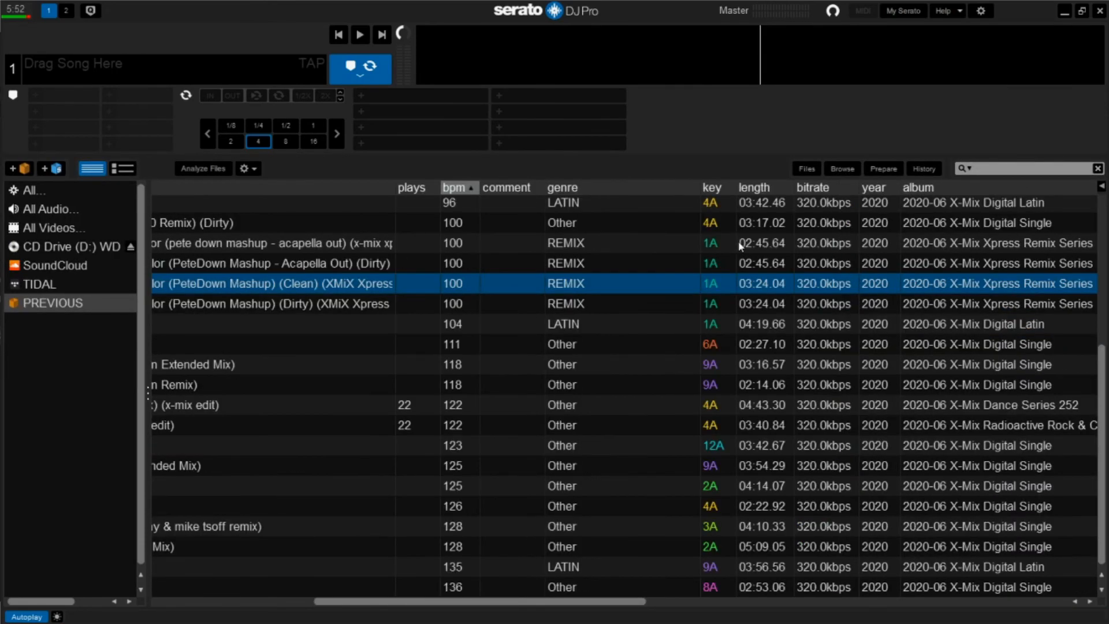